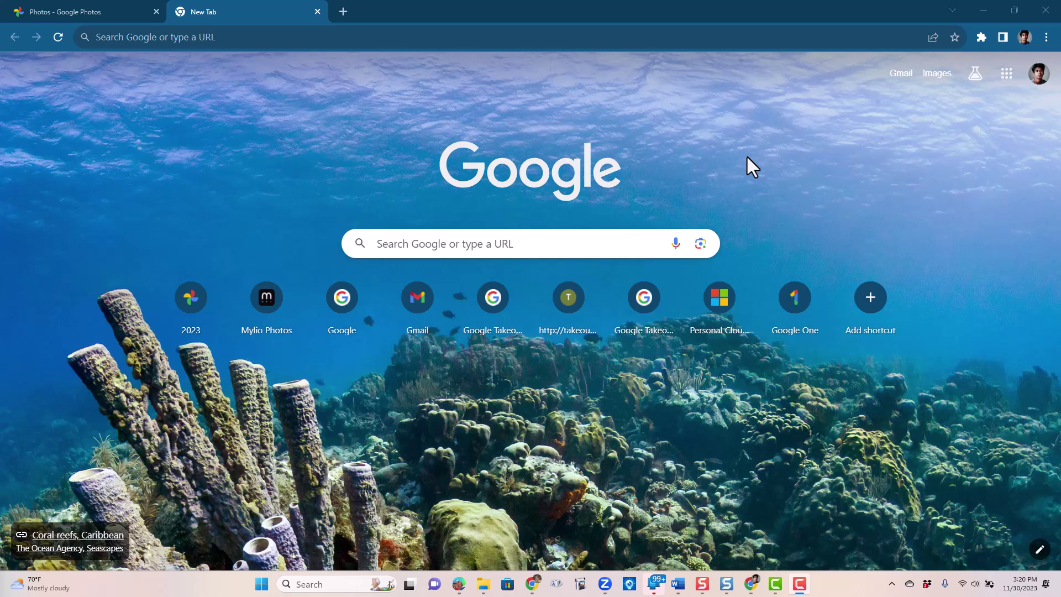
# - Review the Google Photos timeline from December 2018 back to December 1997, then return to the top
pyautogui.click(1038, 75)
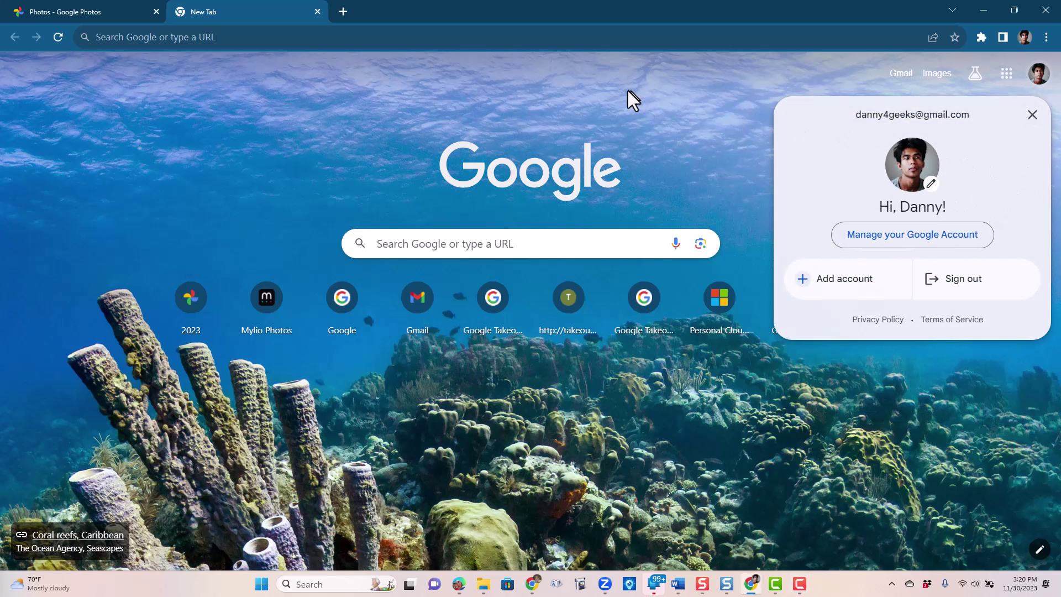
pyautogui.click(608, 95)
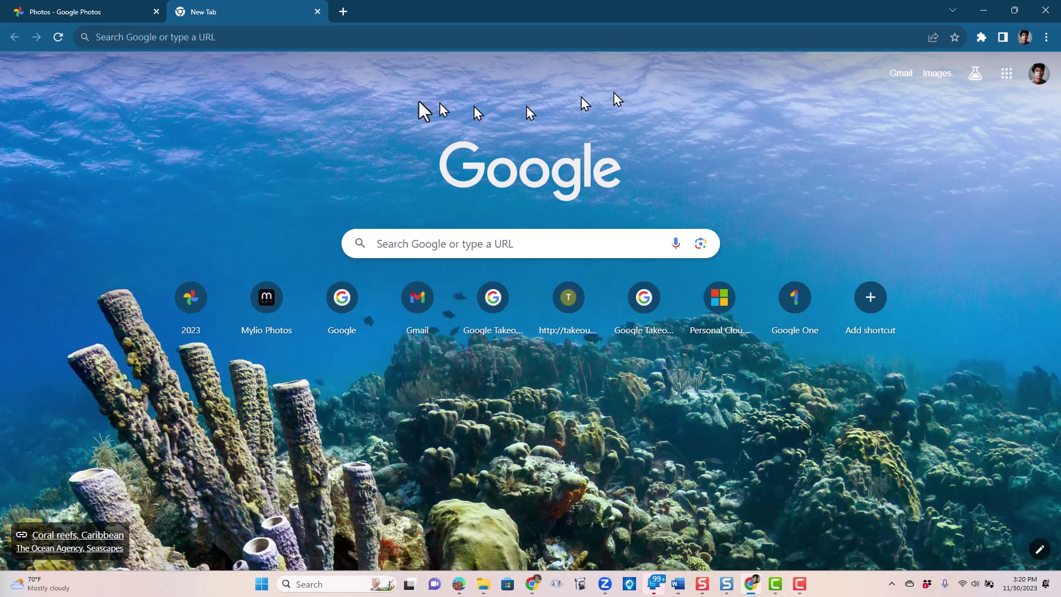
pyautogui.click(106, 8)
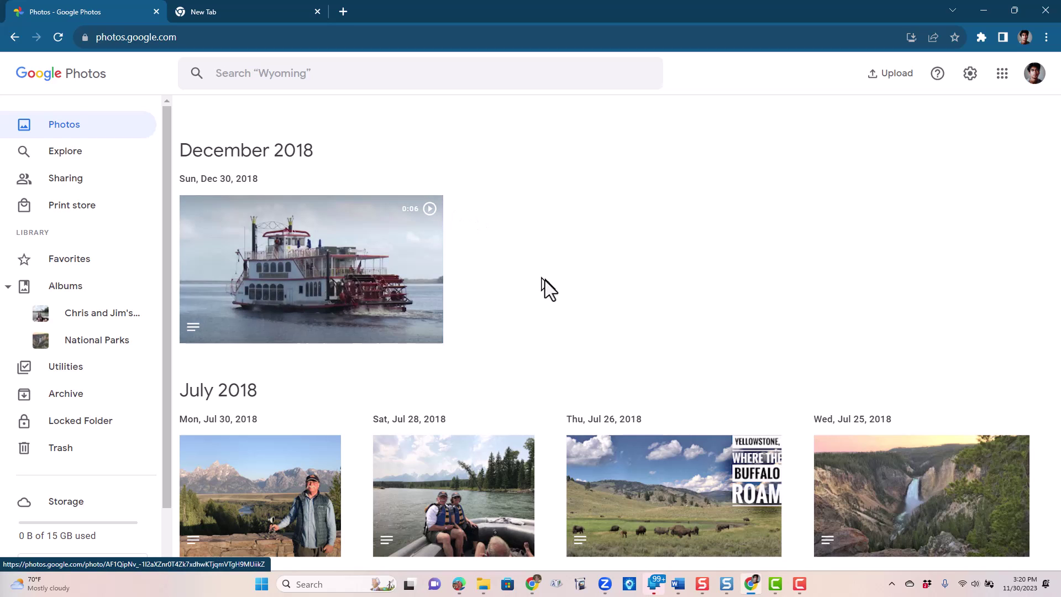
pyautogui.scroll(-3, 542, 287)
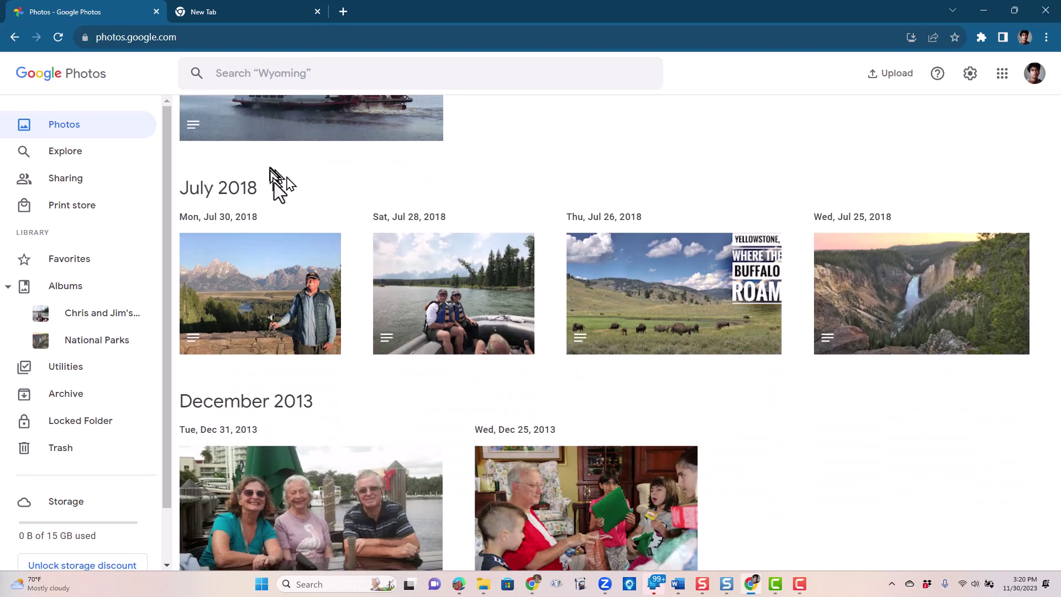
pyautogui.scroll(-7, 818, 420)
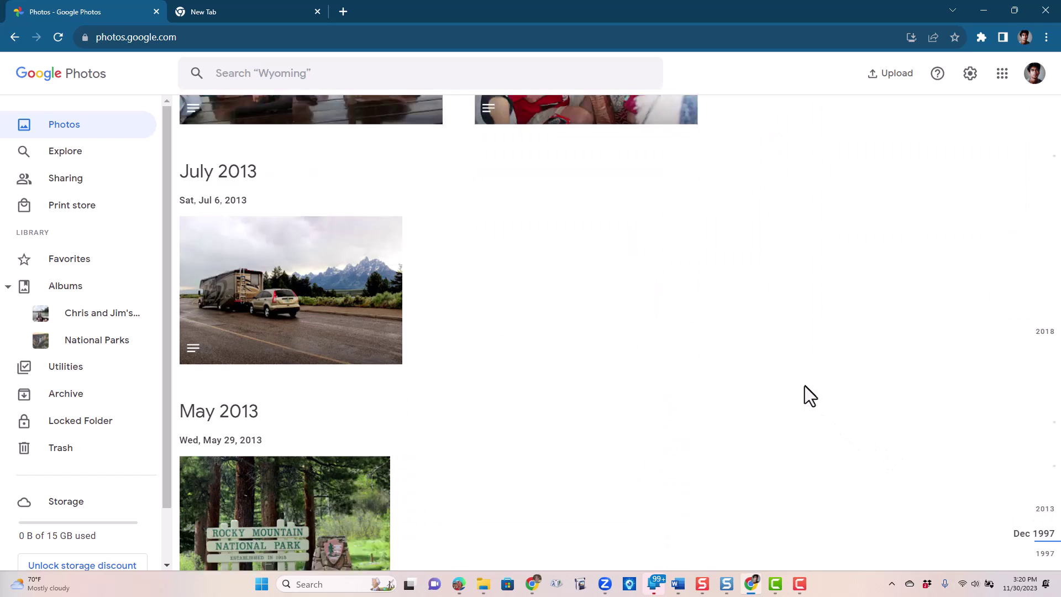
pyautogui.scroll(-4, 805, 386)
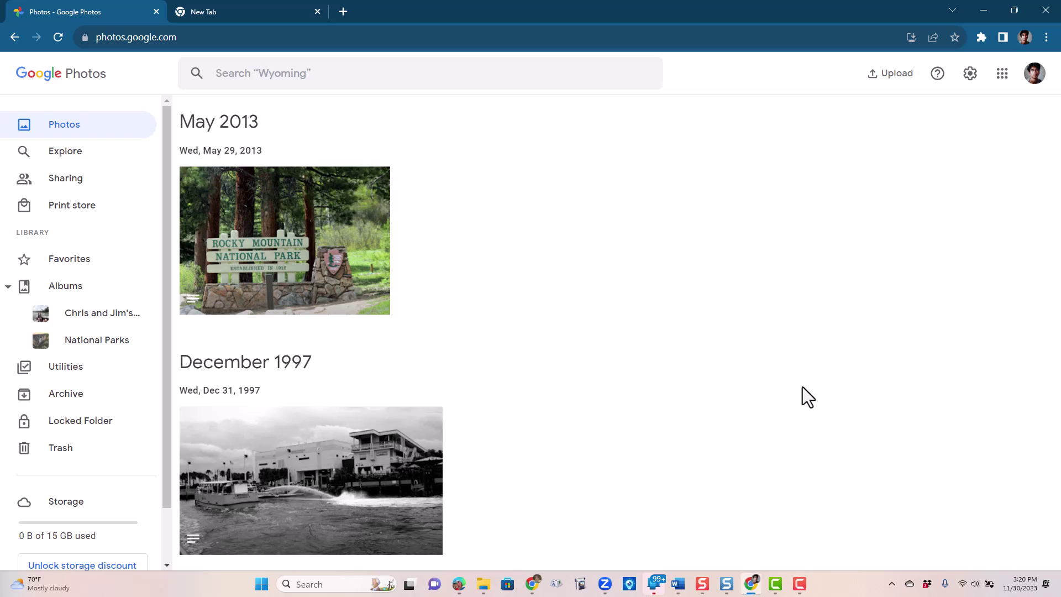
pyautogui.scroll(6, 596, 367)
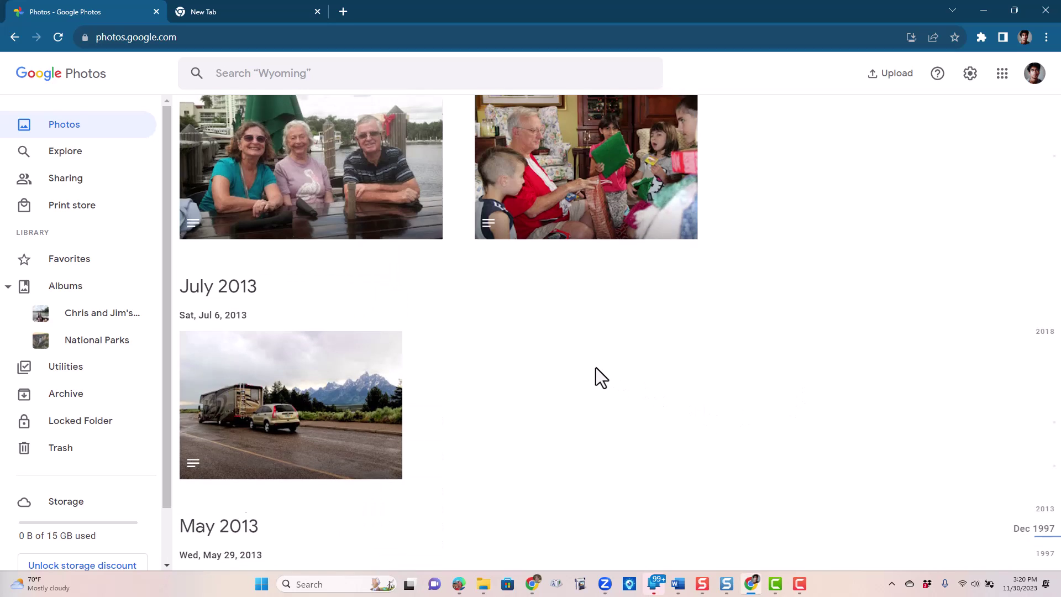
pyautogui.scroll(6, 596, 367)
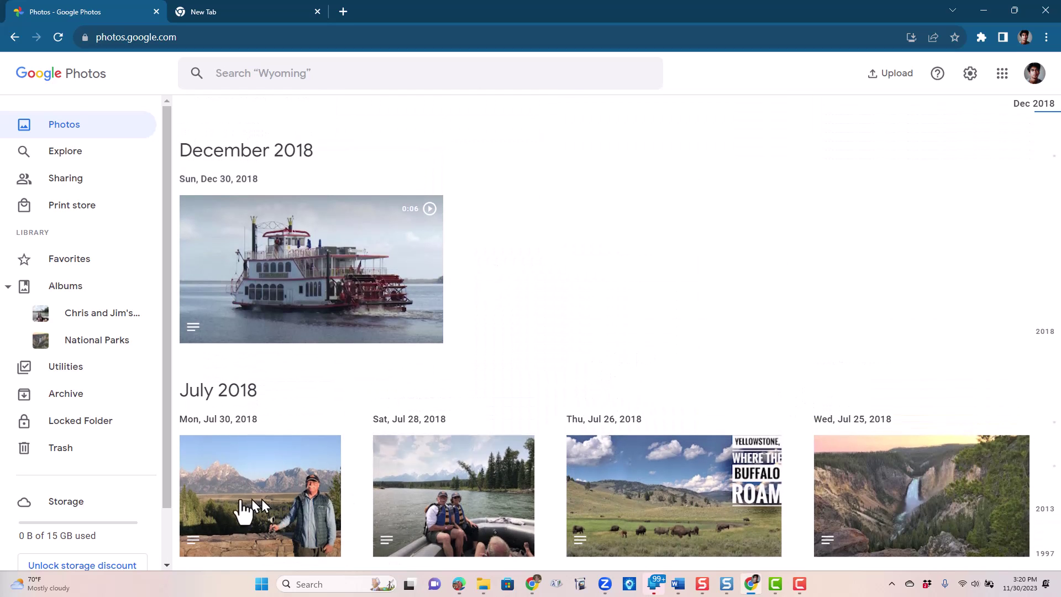
pyautogui.click(245, 478)
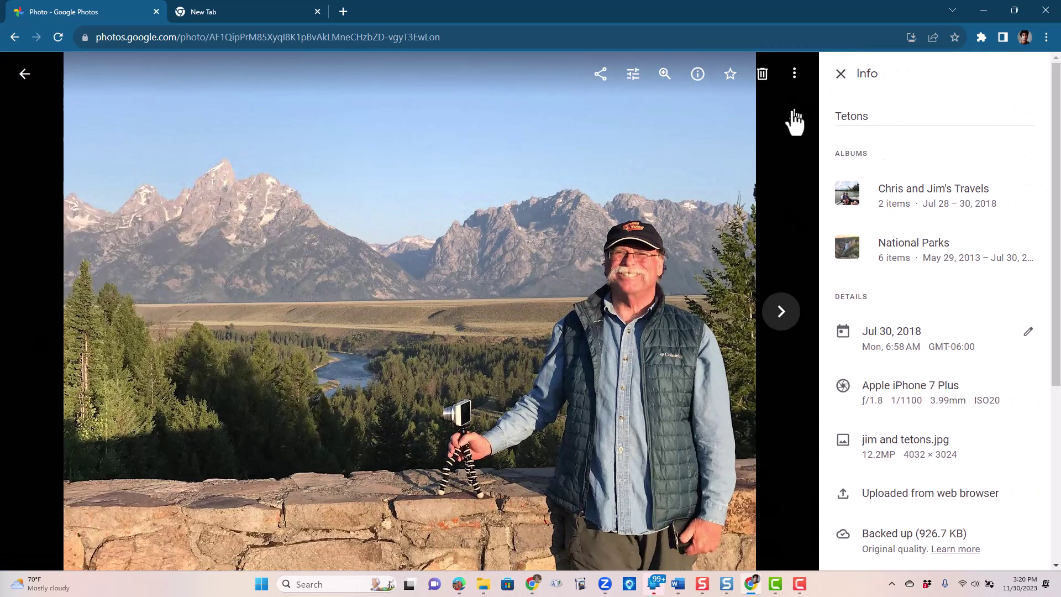
pyautogui.click(783, 318)
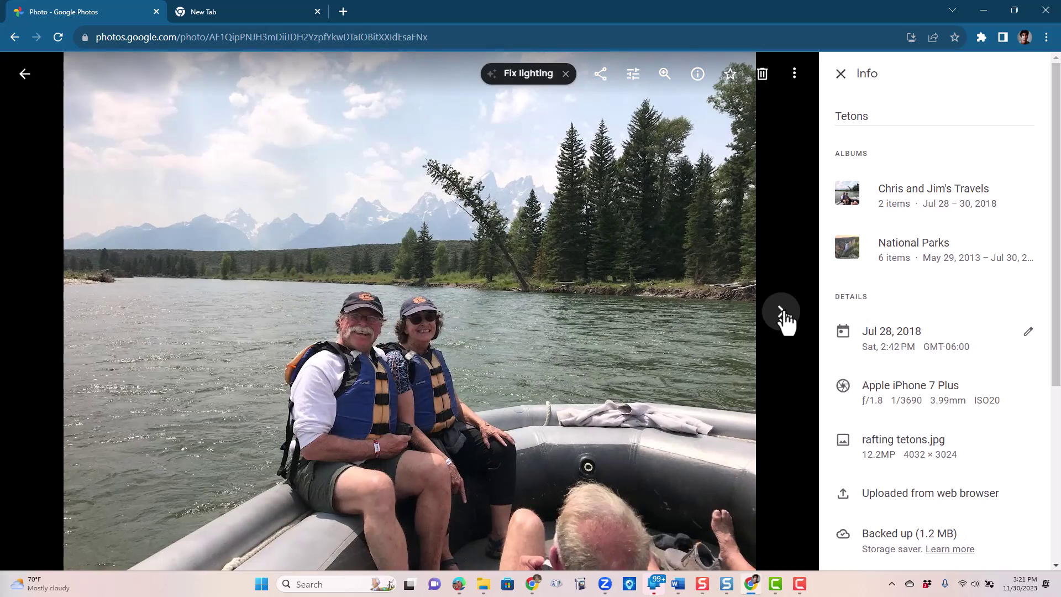
pyautogui.click(782, 315)
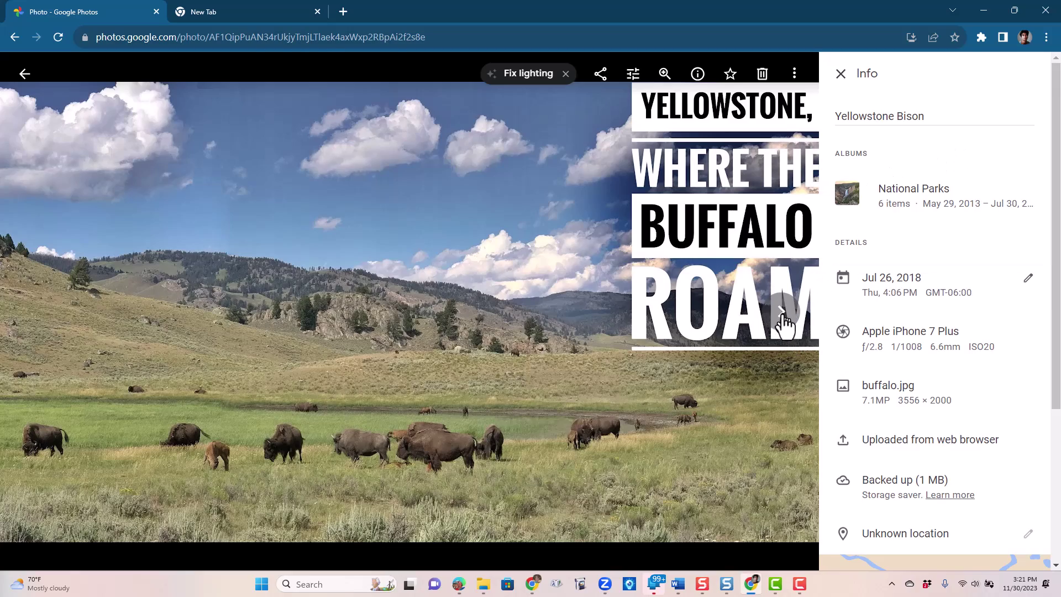
pyautogui.click(784, 322)
pyautogui.click(783, 319)
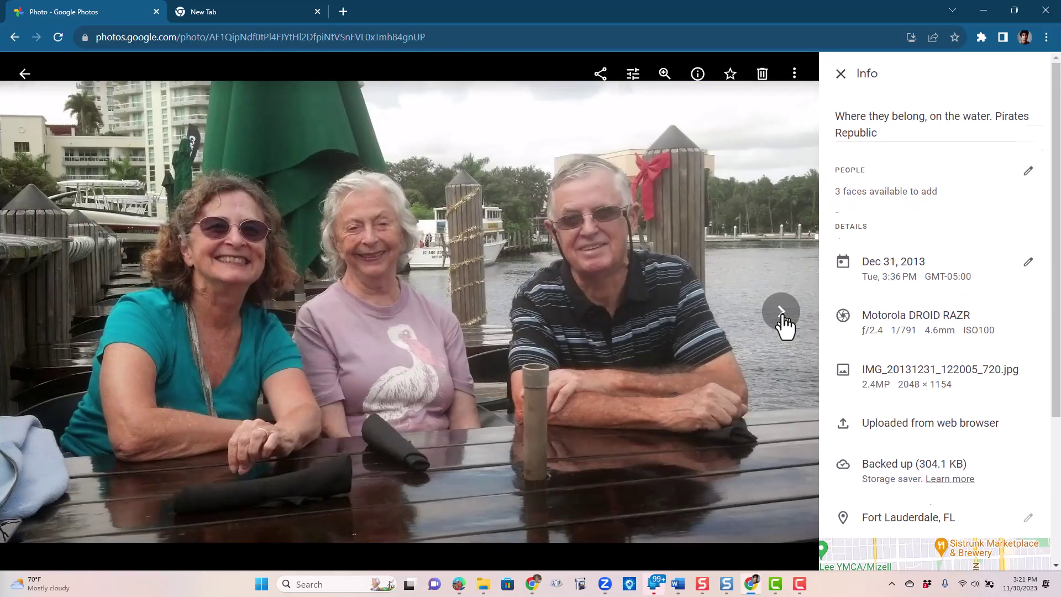
pyautogui.click(784, 320)
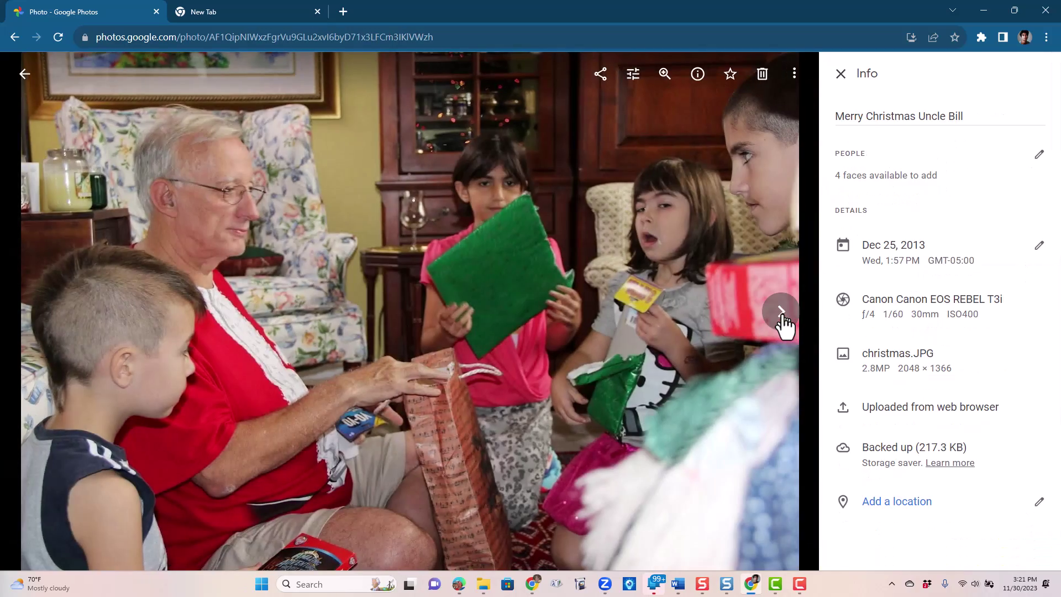
pyautogui.click(26, 74)
pyautogui.scroll(-5, 414, 386)
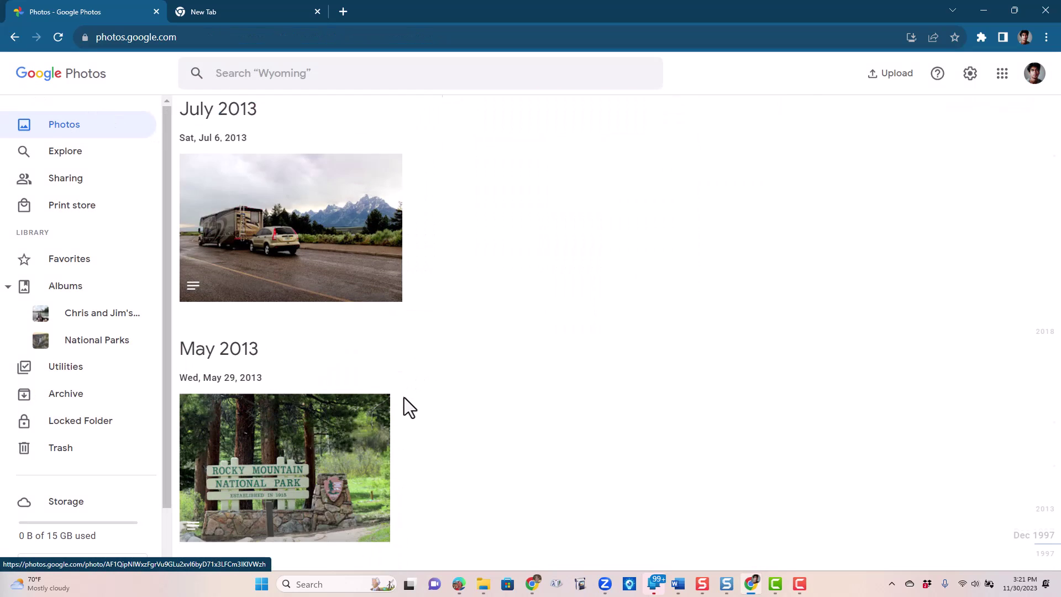
pyautogui.scroll(-4, 405, 395)
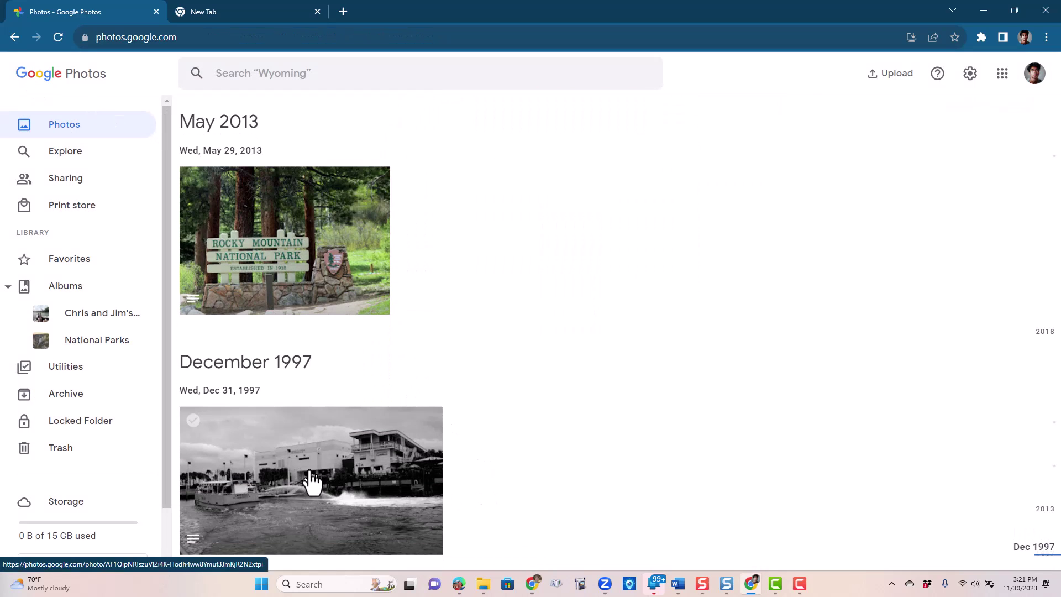
pyautogui.click(311, 481)
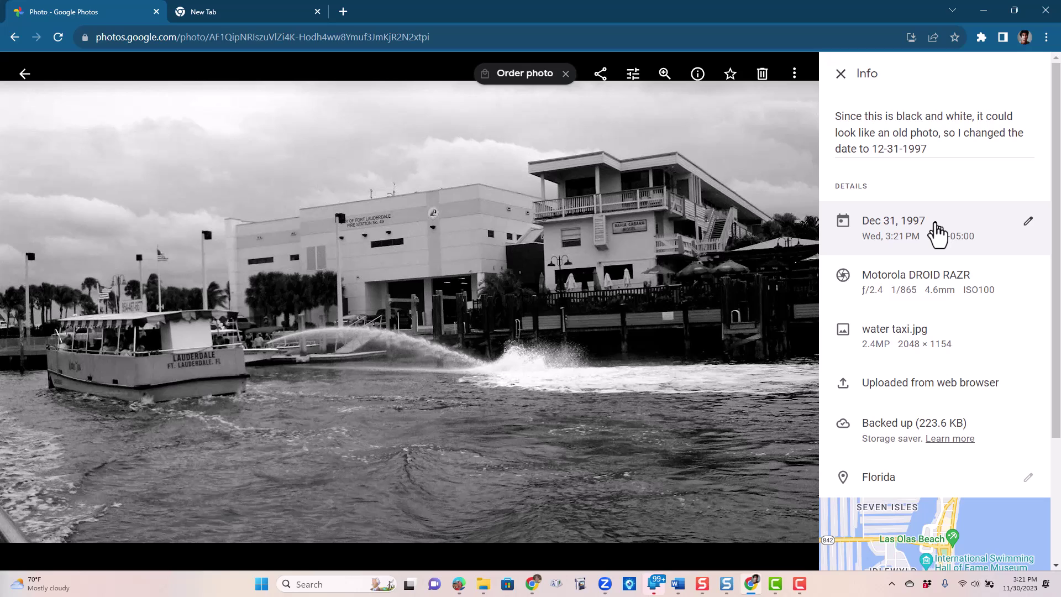
pyautogui.click(25, 75)
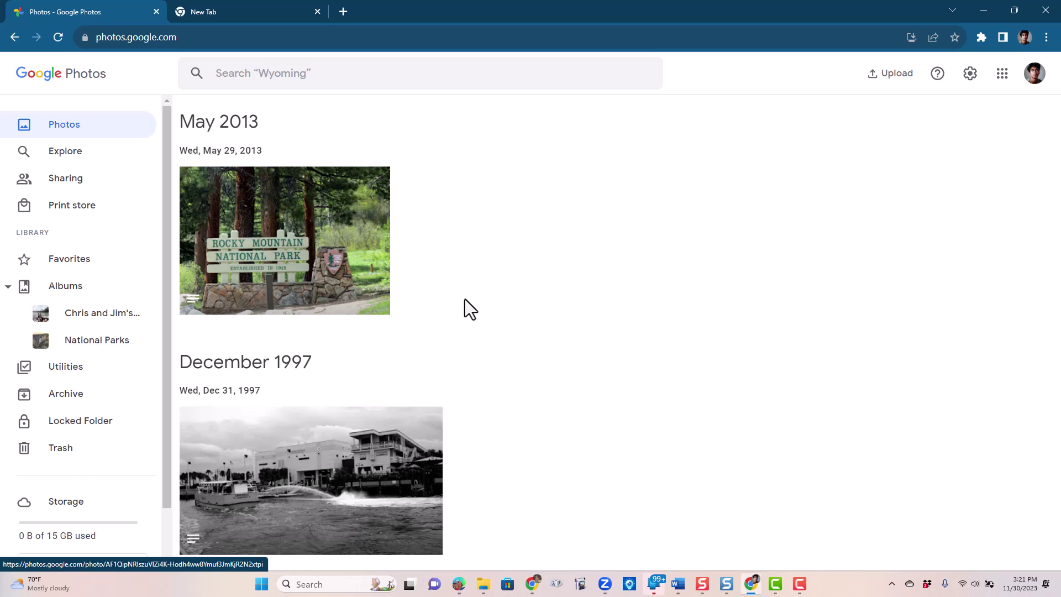
# - Check the Chris and Jim's Travels (2 items) and National Parks (6 items) albums, ending on Albums
pyautogui.click(57, 289)
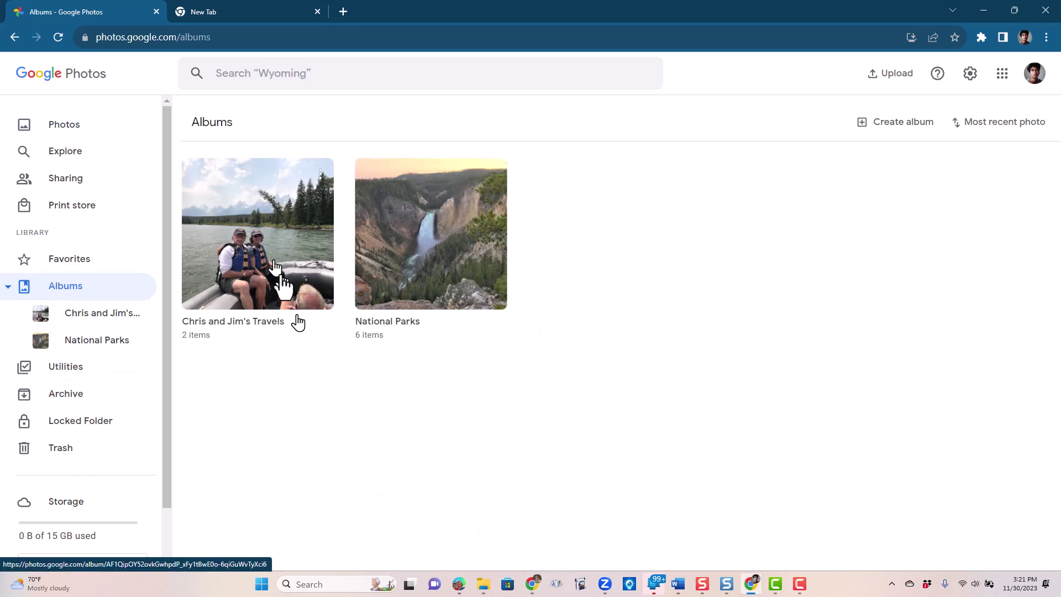
pyautogui.click(265, 236)
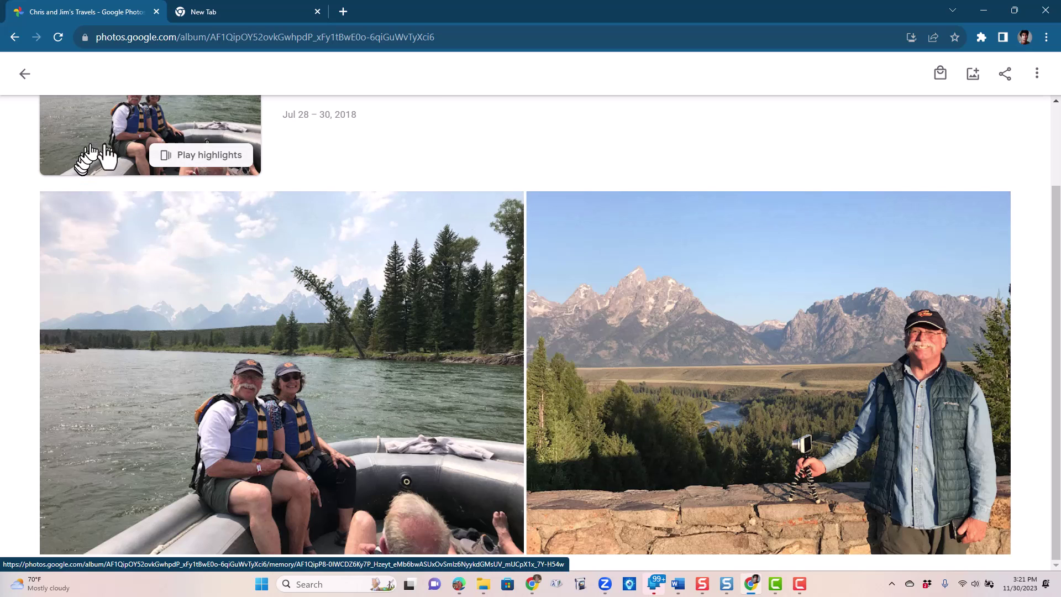
pyautogui.click(25, 73)
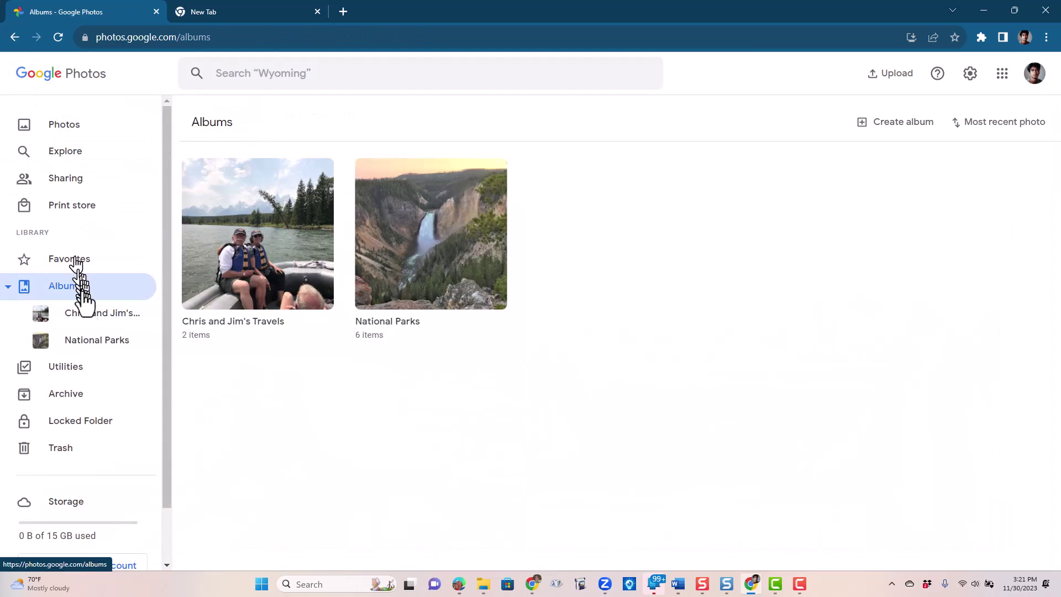
pyautogui.click(100, 315)
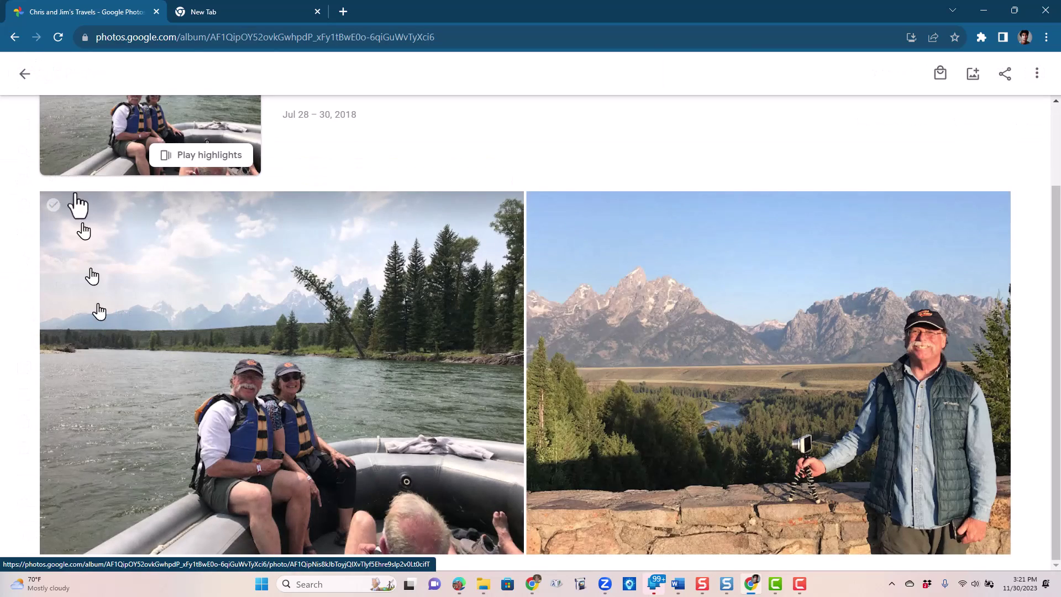
pyautogui.click(24, 78)
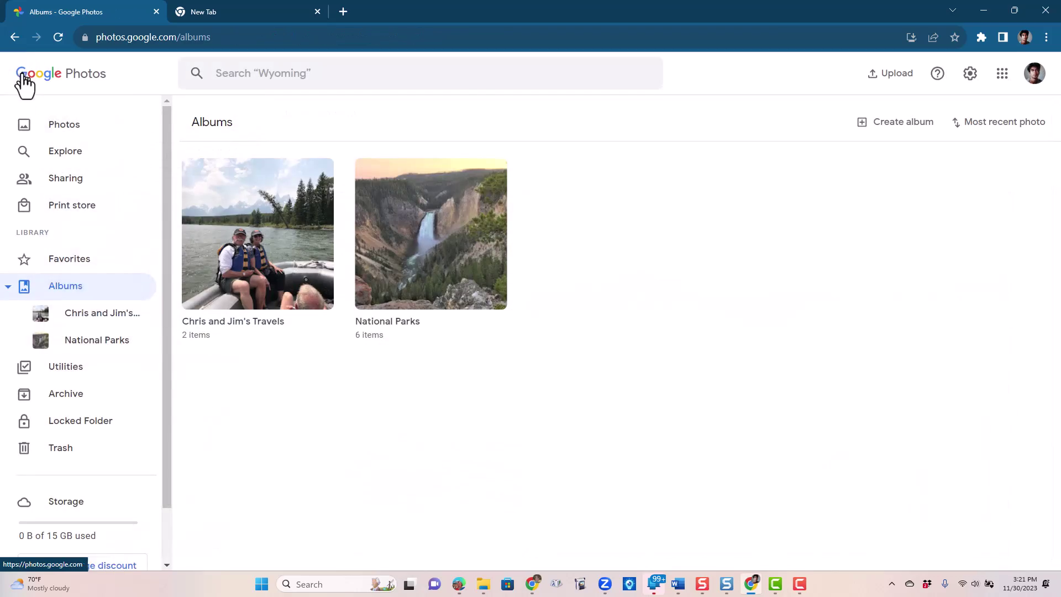
pyautogui.click(97, 341)
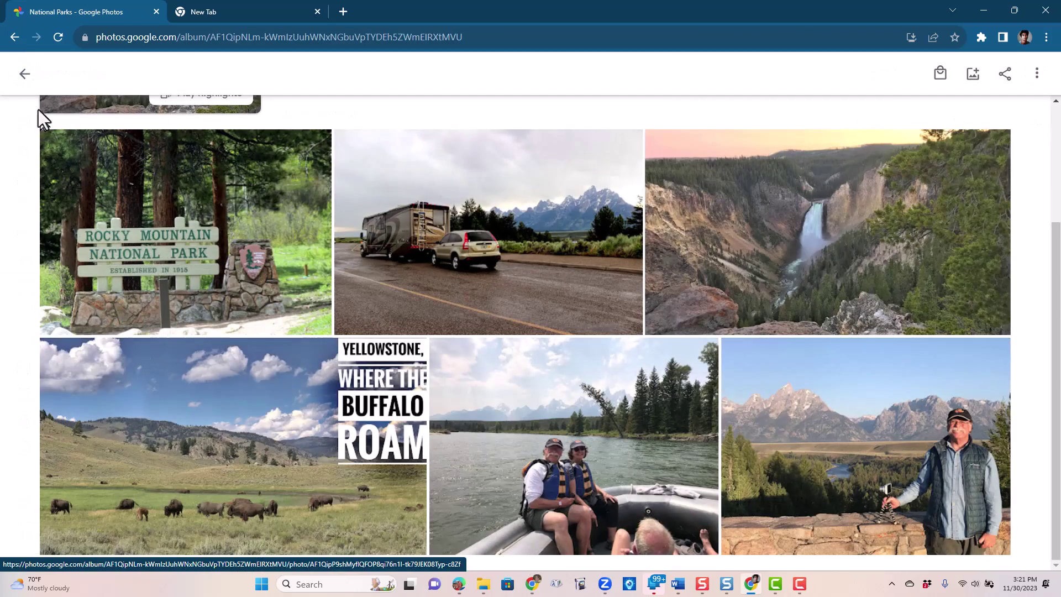
pyautogui.click(24, 74)
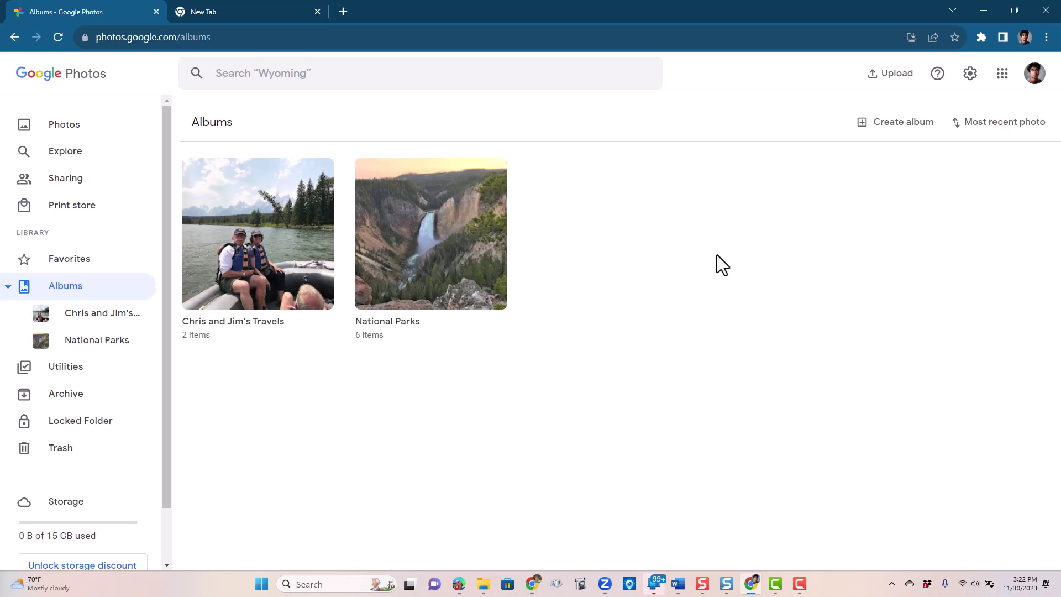
# - Bring up the export-your-data options in the Google Photos settings
pyautogui.click(971, 81)
pyautogui.scroll(-2, 661, 249)
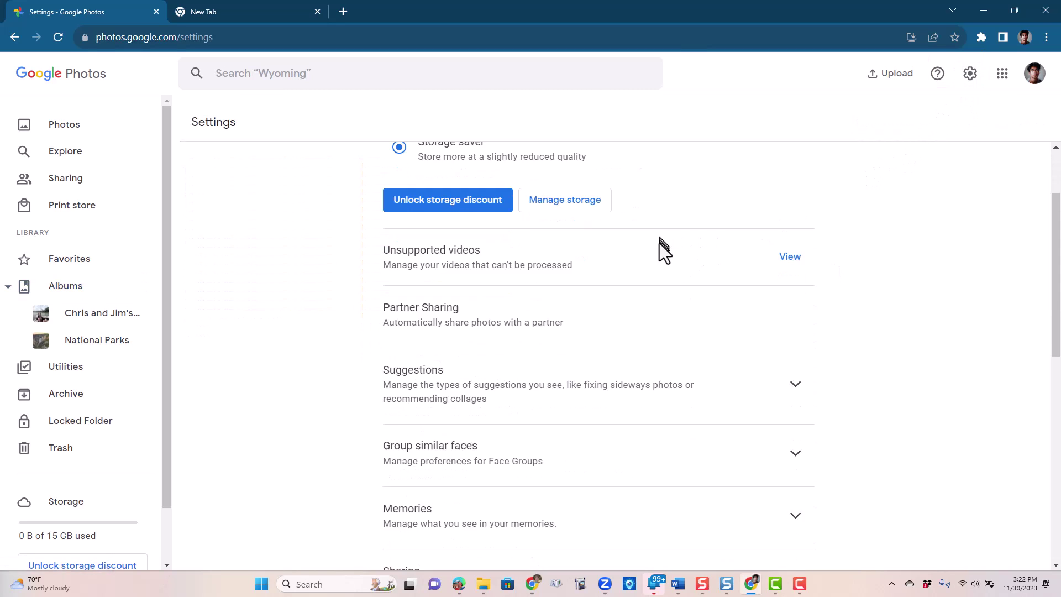
pyautogui.scroll(-5, 660, 246)
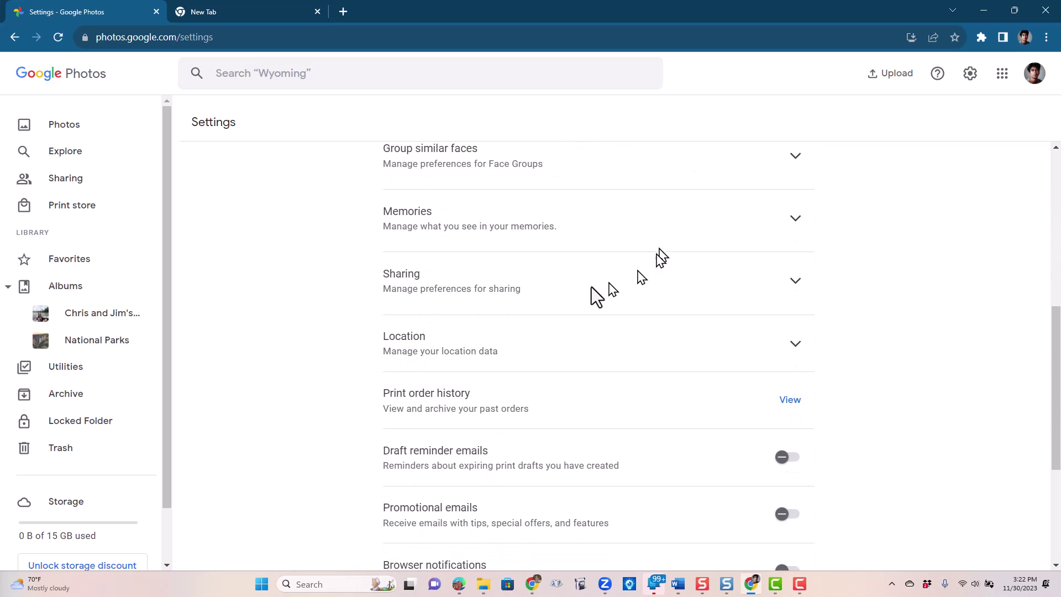
pyautogui.scroll(-4, 565, 337)
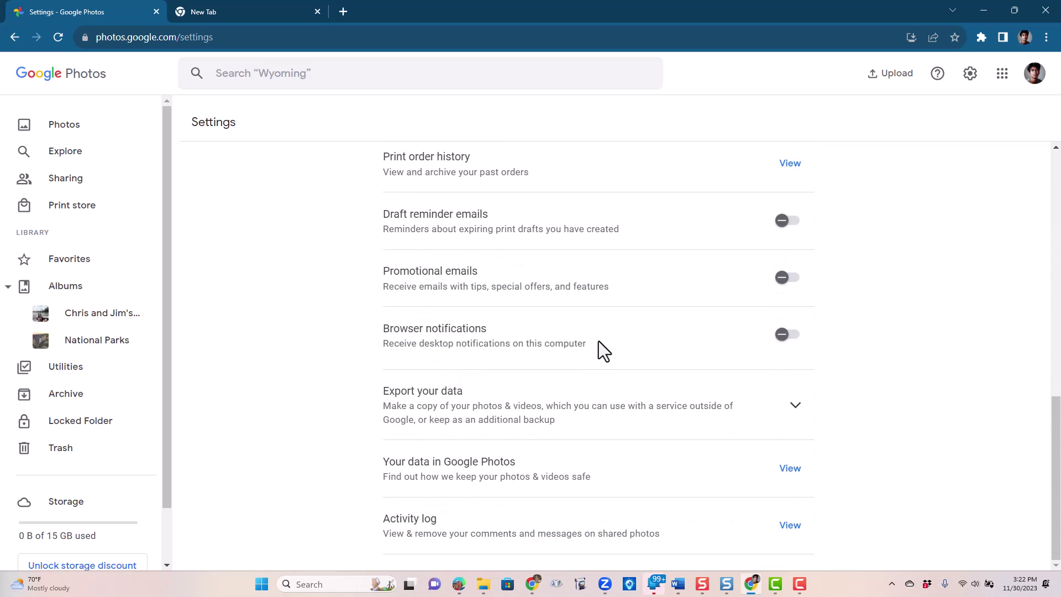
pyautogui.click(796, 409)
# - Start a Google Takeout backup and review the new export with only Google Photos selected
pyautogui.scroll(-1, 493, 438)
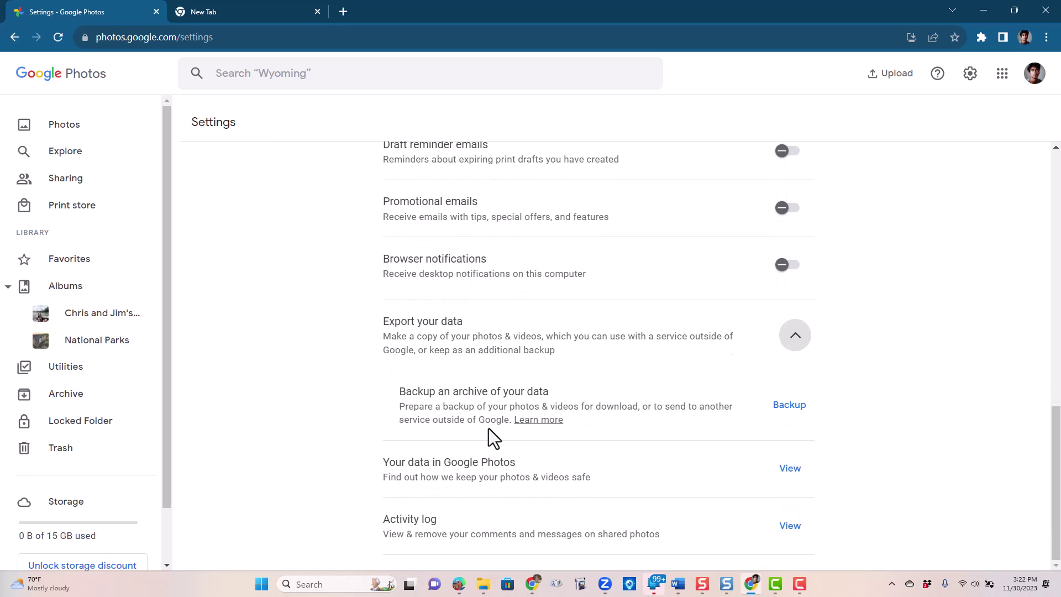
pyautogui.click(795, 416)
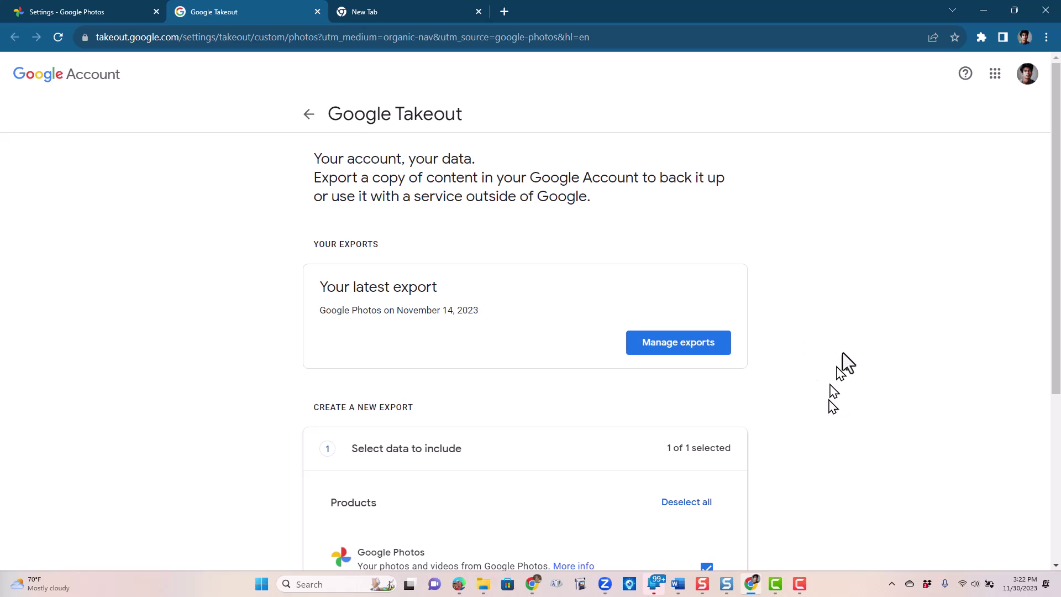
pyautogui.scroll(-5, 843, 353)
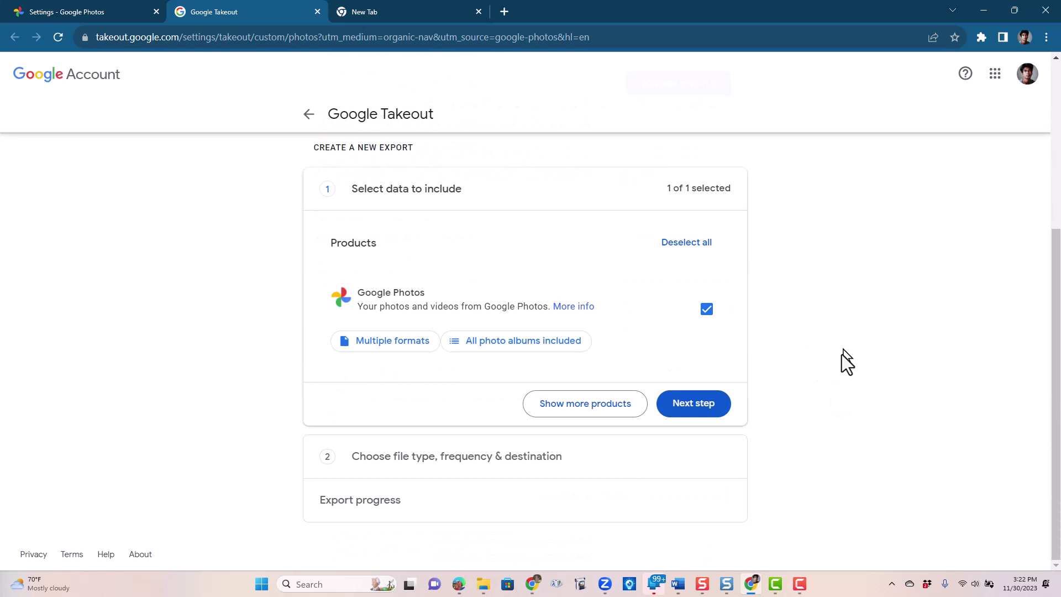
pyautogui.scroll(4, 843, 361)
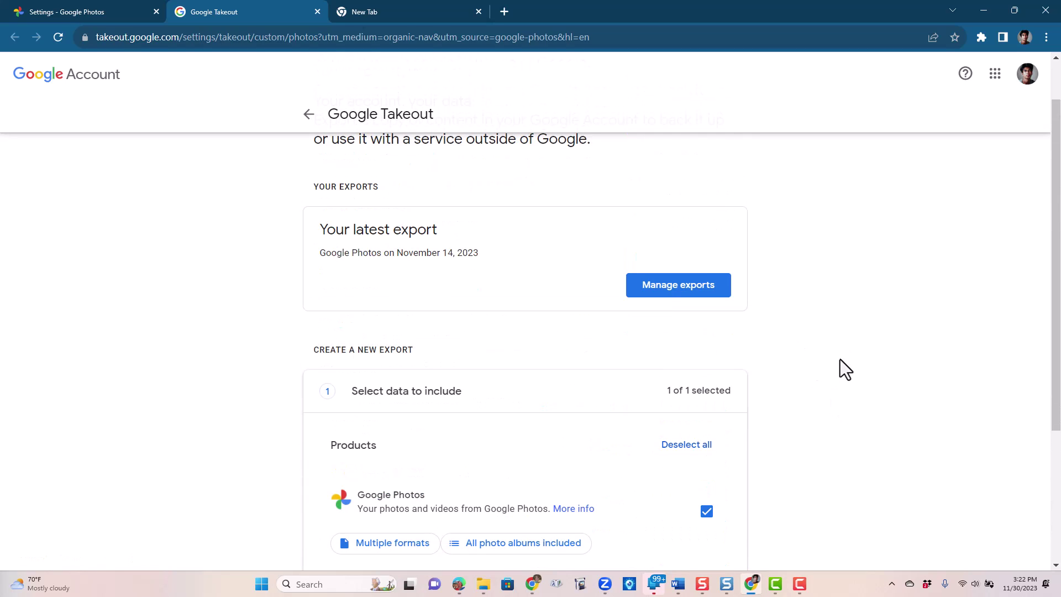
pyautogui.scroll(-4, 792, 372)
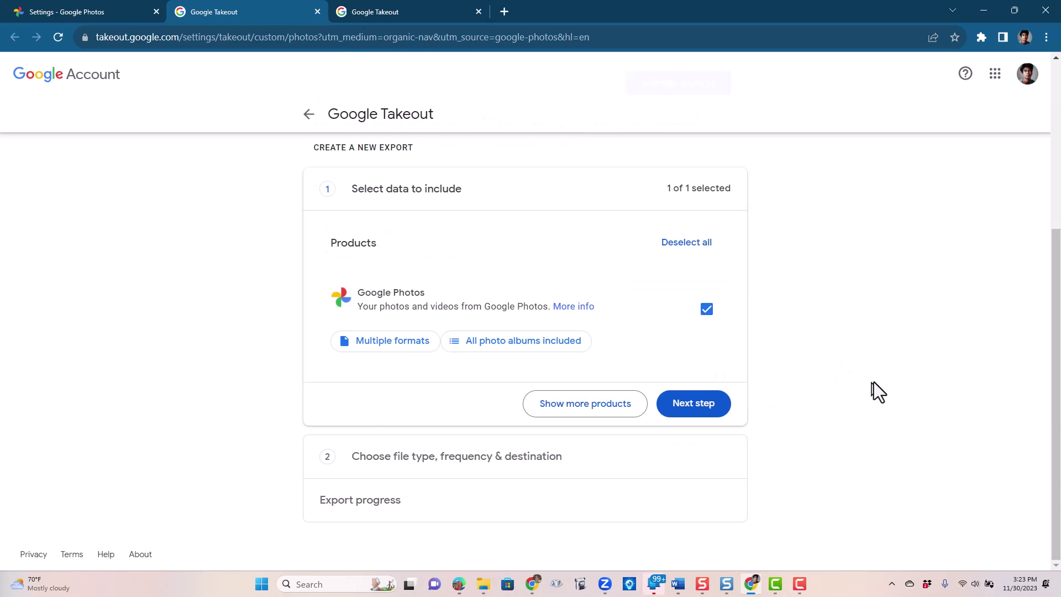
pyautogui.click(518, 347)
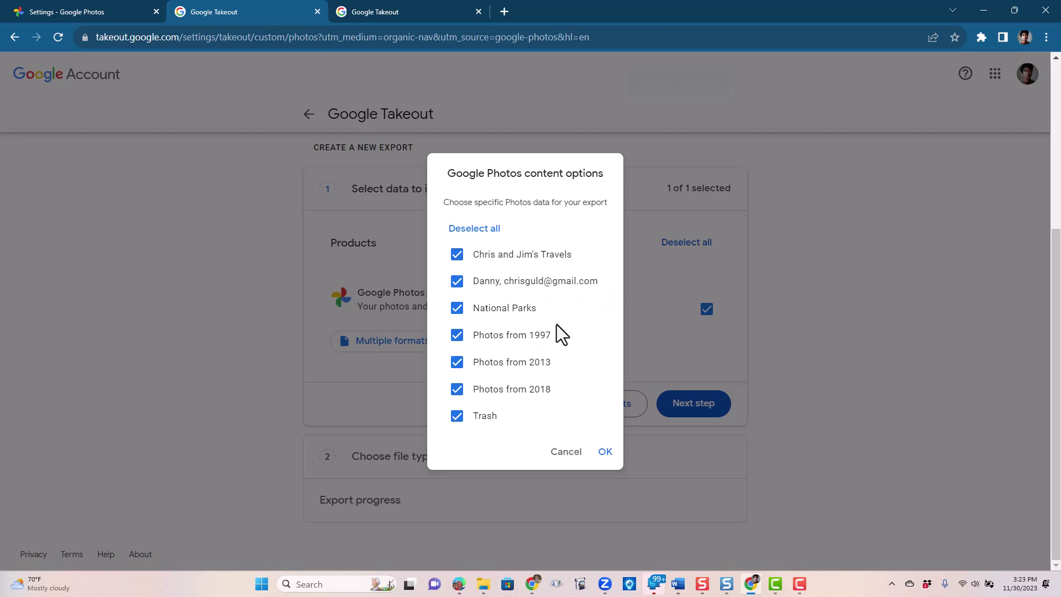
pyautogui.click(468, 228)
pyautogui.click(456, 255)
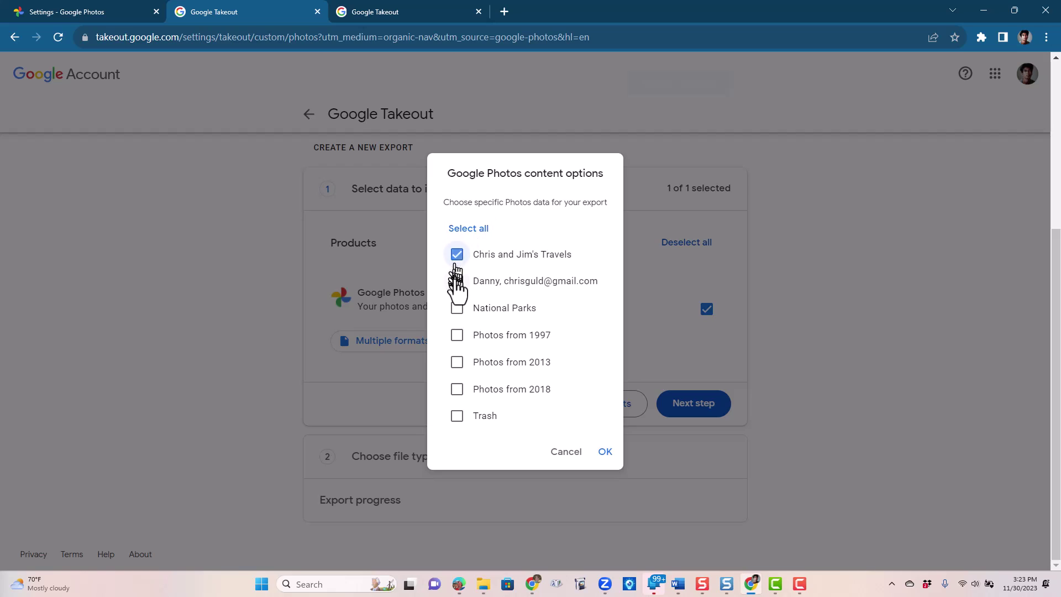
pyautogui.click(456, 281)
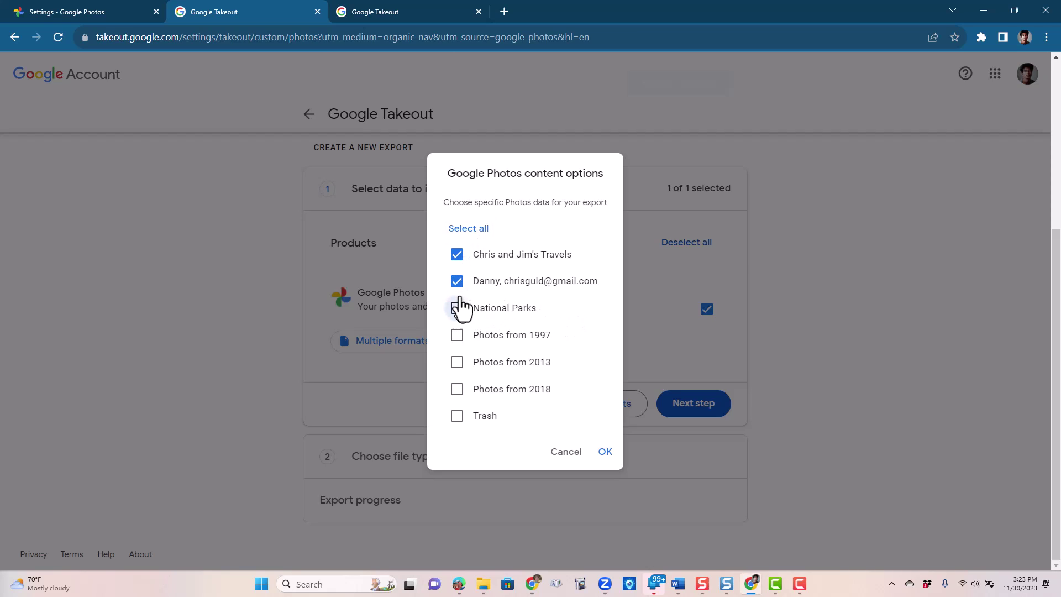
pyautogui.click(457, 308)
pyautogui.click(457, 281)
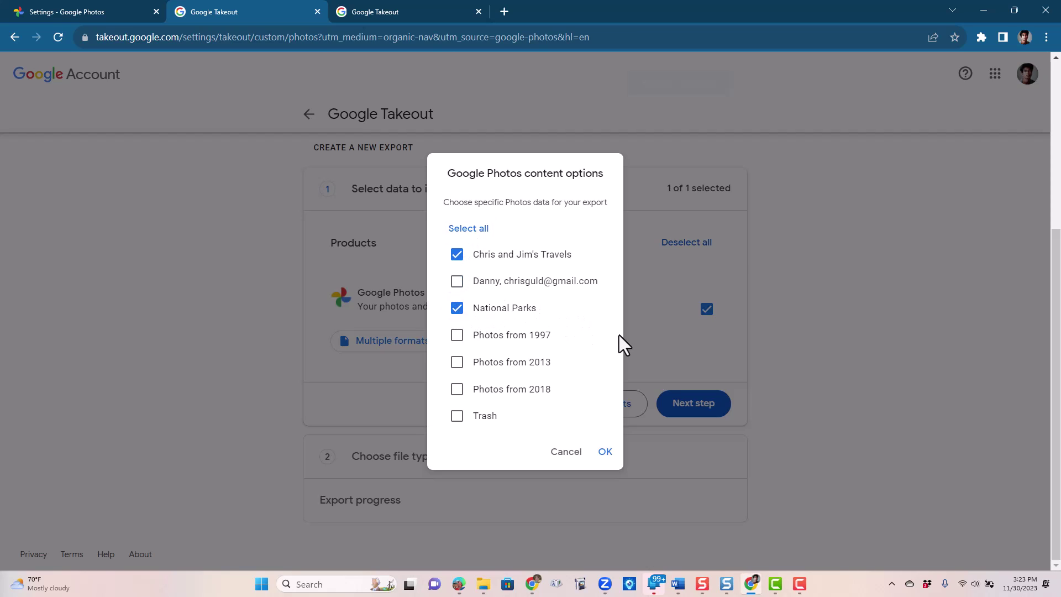
pyautogui.click(461, 229)
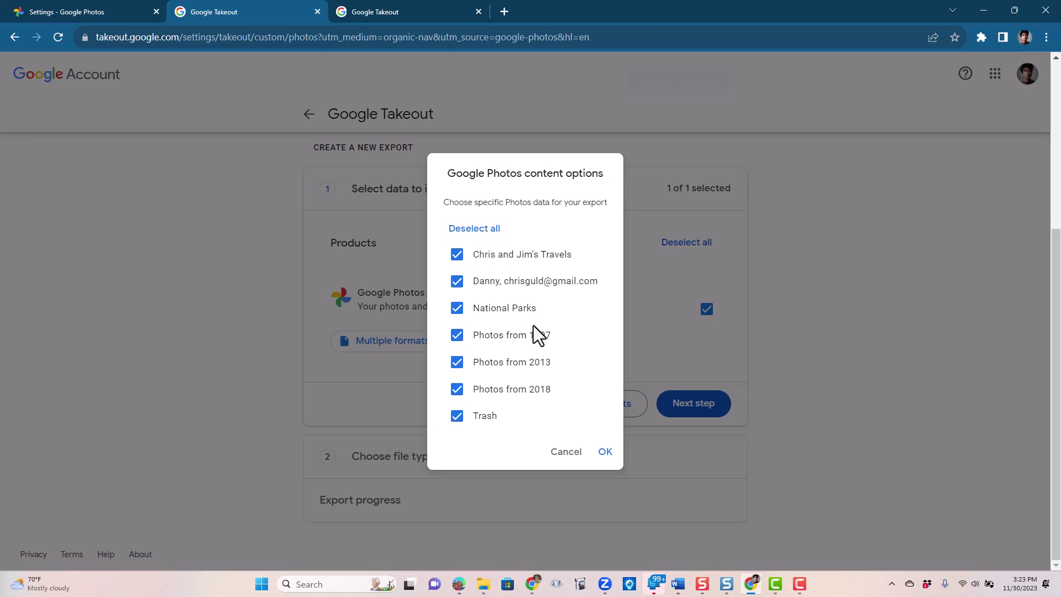
pyautogui.click(604, 452)
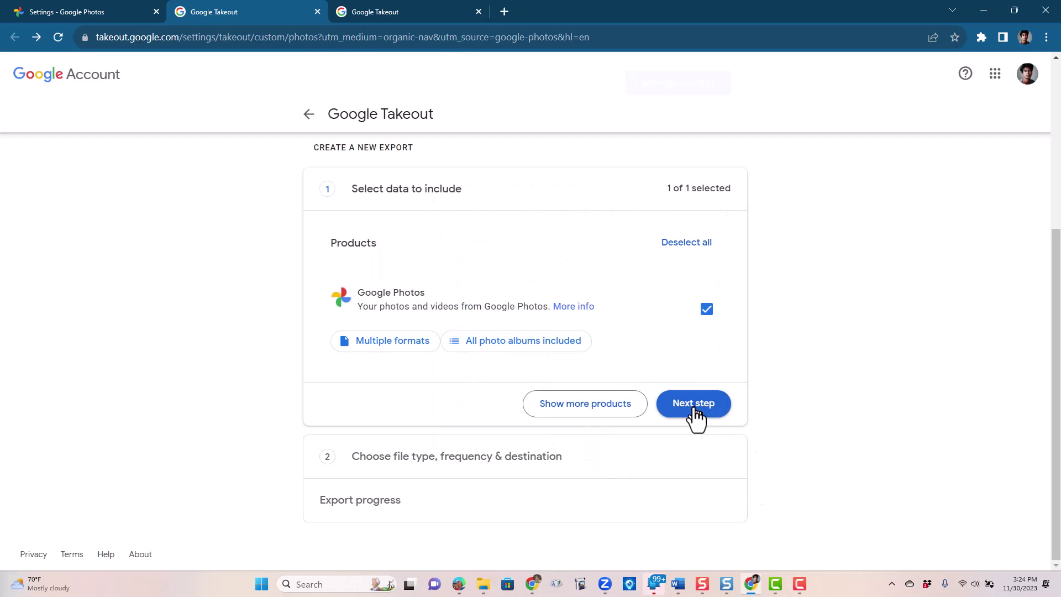
# - Create a one-time export of 2 GB .zip files delivered by emailed download link
pyautogui.click(693, 409)
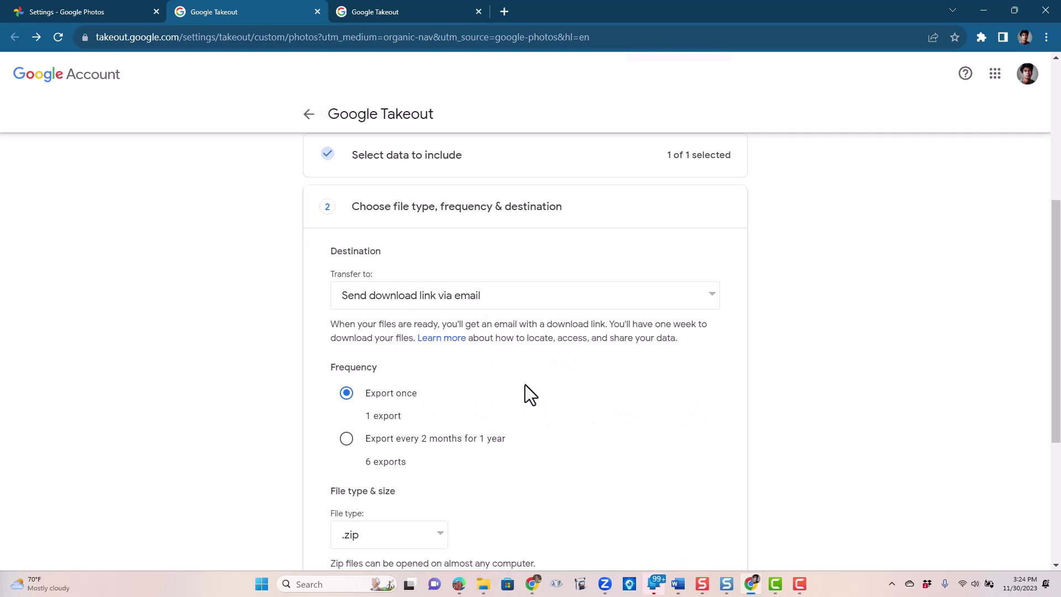
pyautogui.scroll(-1, 525, 387)
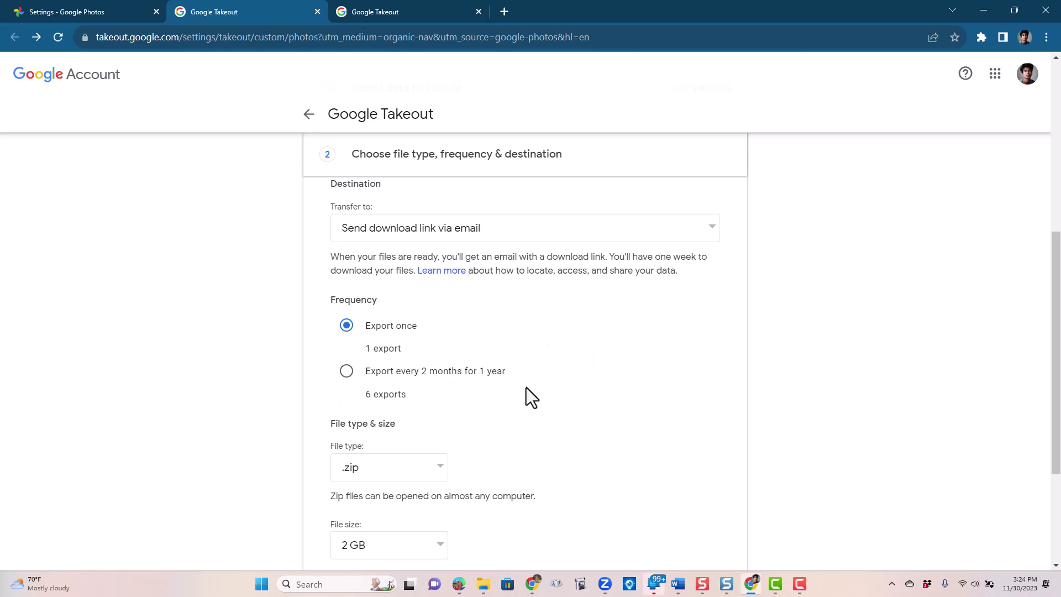
pyautogui.scroll(-3, 526, 387)
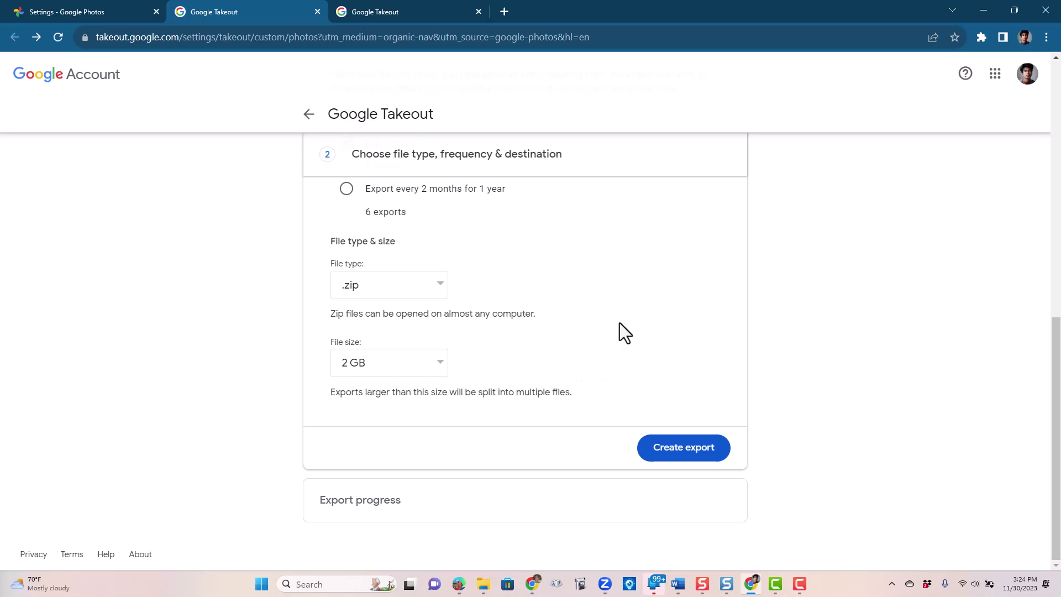
pyautogui.click(441, 365)
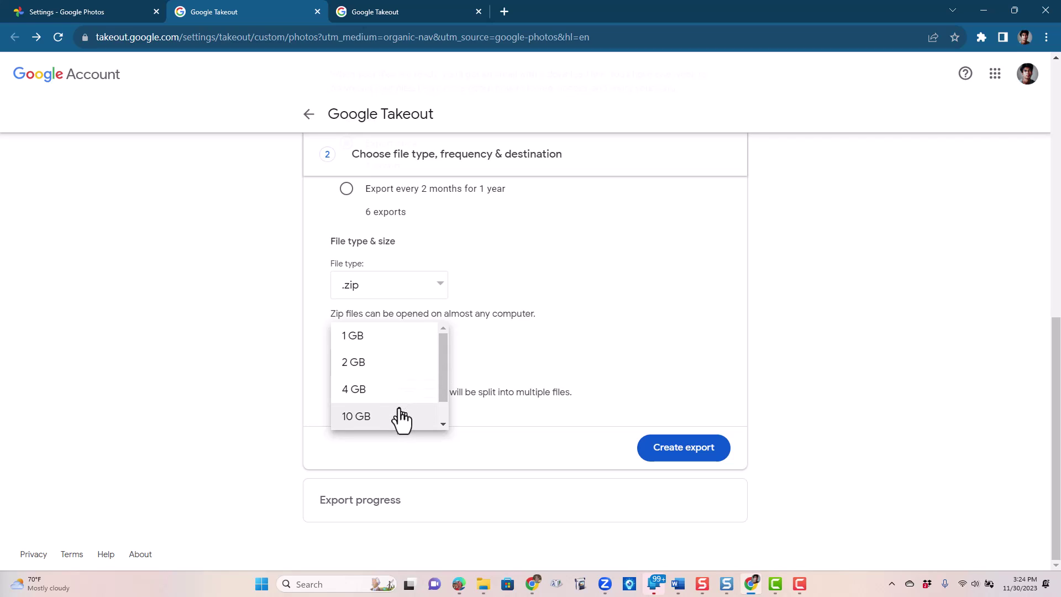
pyautogui.click(552, 347)
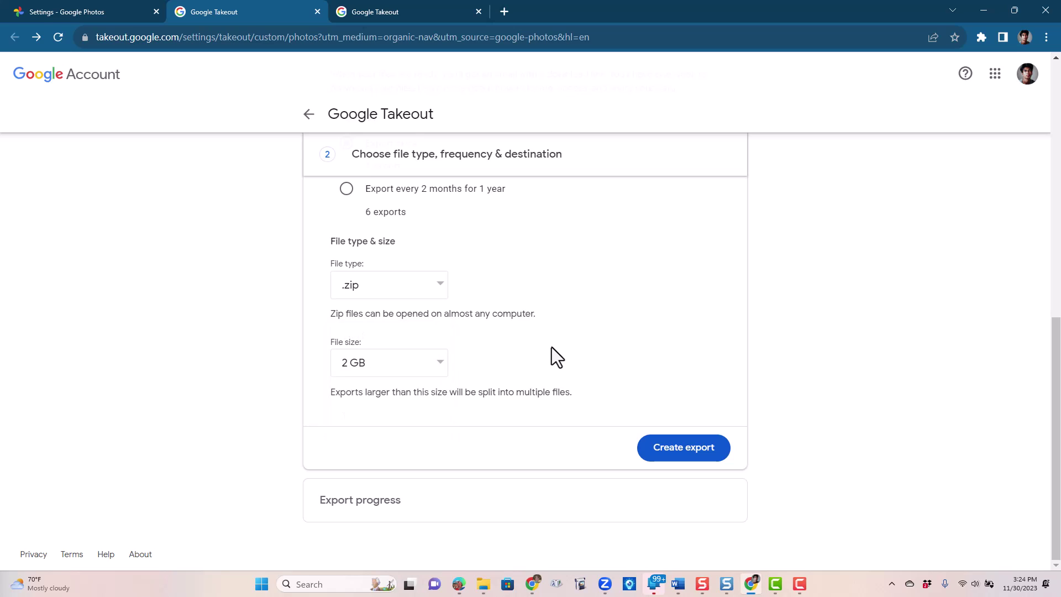
pyautogui.click(677, 456)
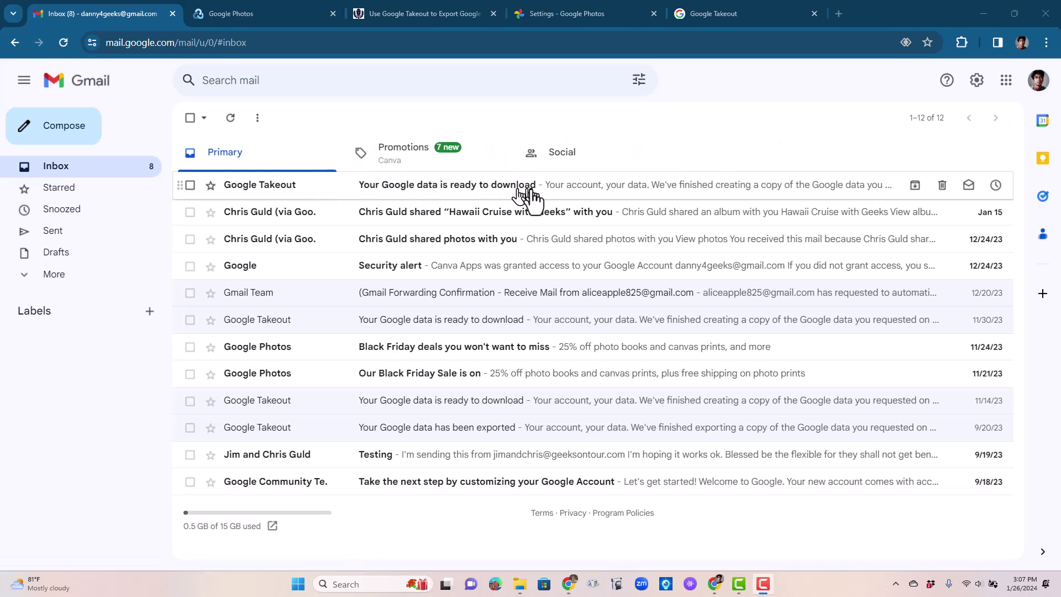
# - Open the 'Your Google data is ready to download' email and choose to download the files
pyautogui.click(564, 194)
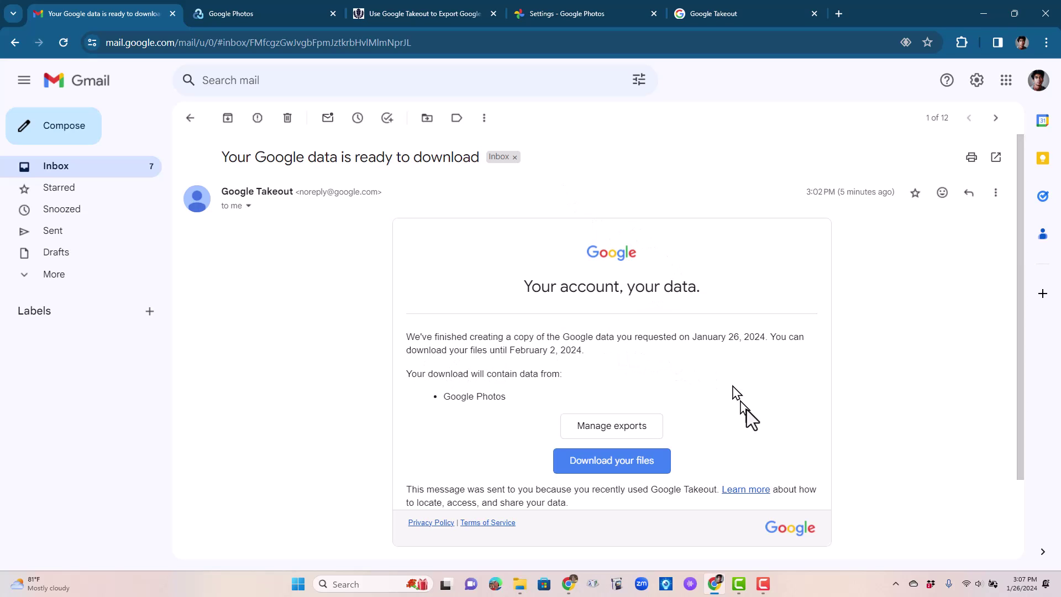
pyautogui.click(624, 464)
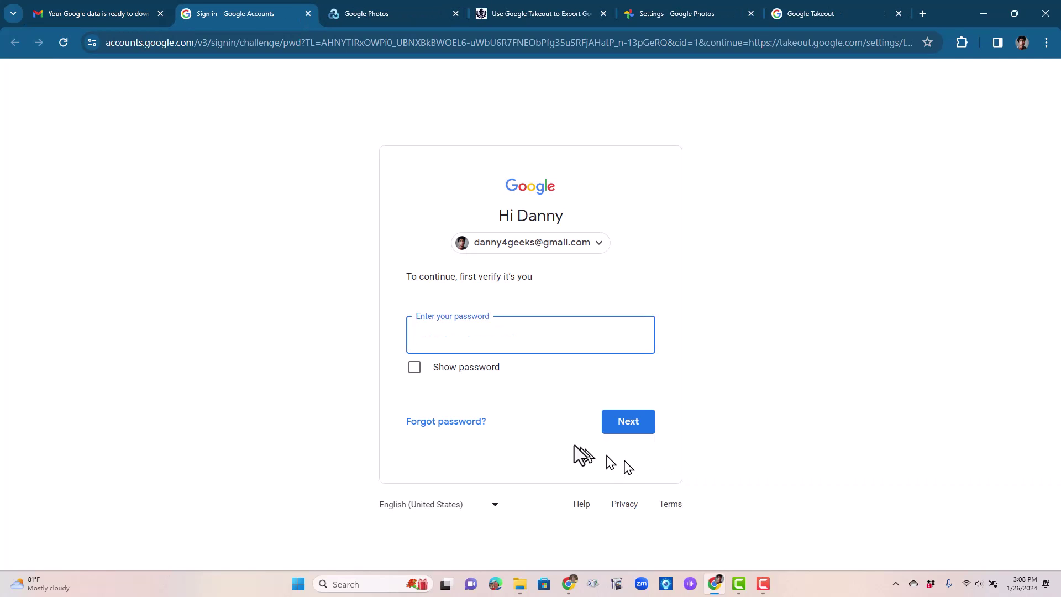
# - Verify with the account password and download the 17.6 MB Google Photos export zip
pyautogui.click(299, 166)
pyautogui.click(629, 425)
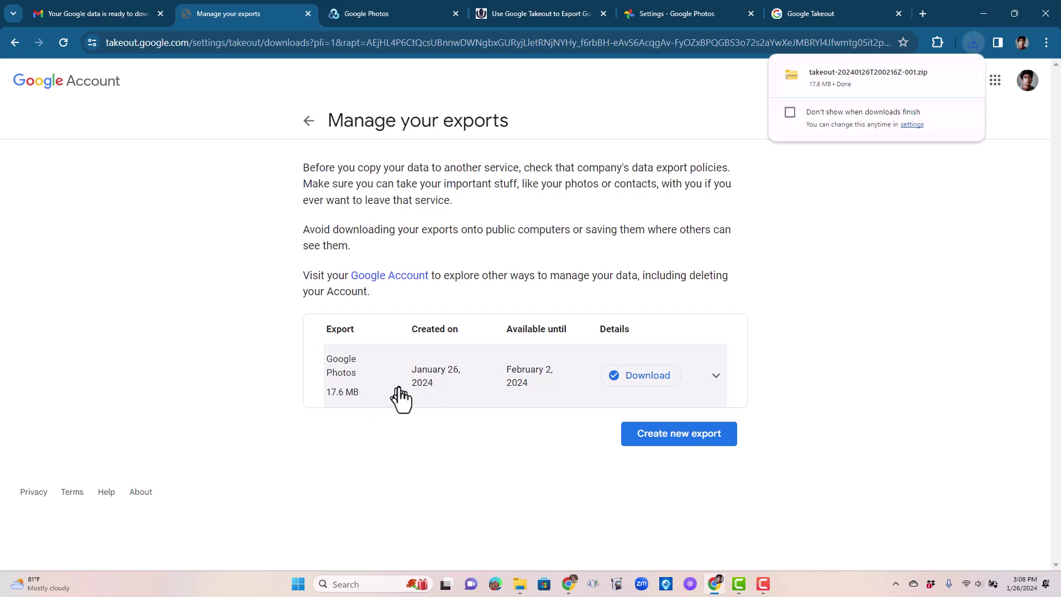
pyautogui.click(646, 379)
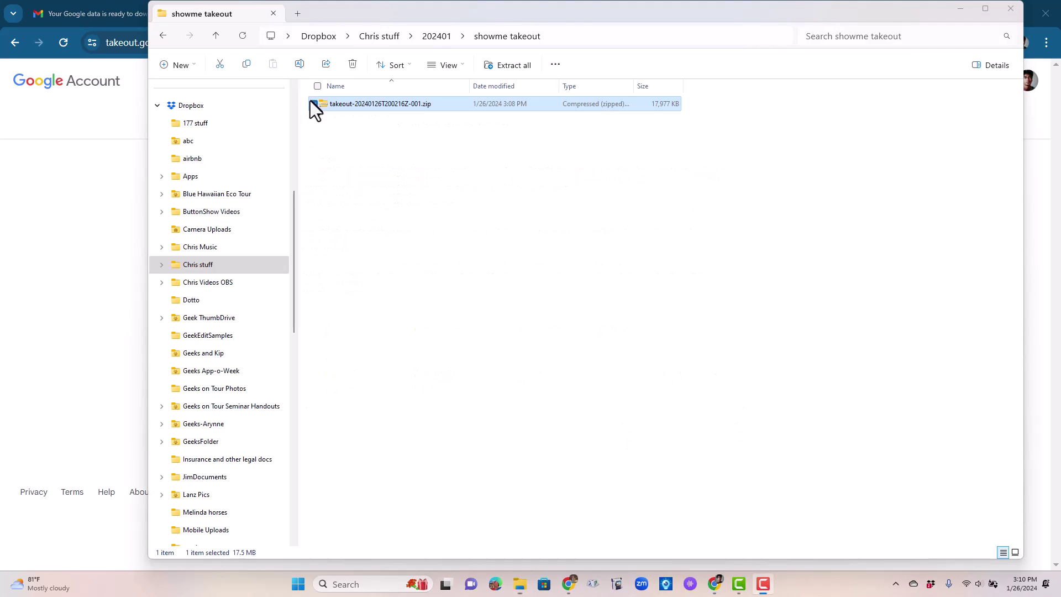
# - Extract takeout-20240126T200216Z-001.zip into a same-named folder in showme takeout
pyautogui.click(353, 106)
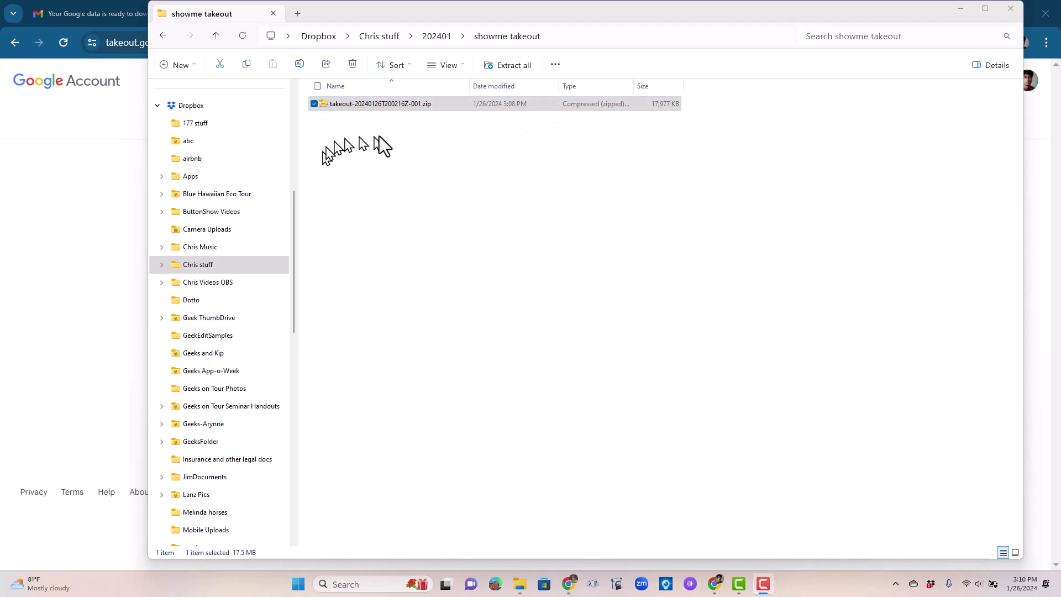
pyautogui.rightClick(389, 105)
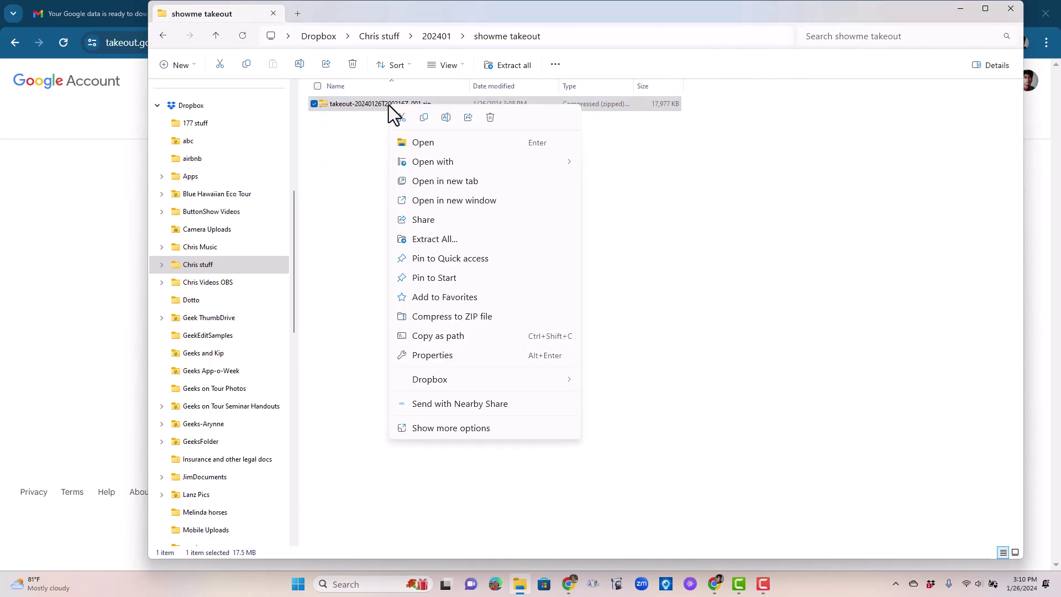
pyautogui.click(429, 240)
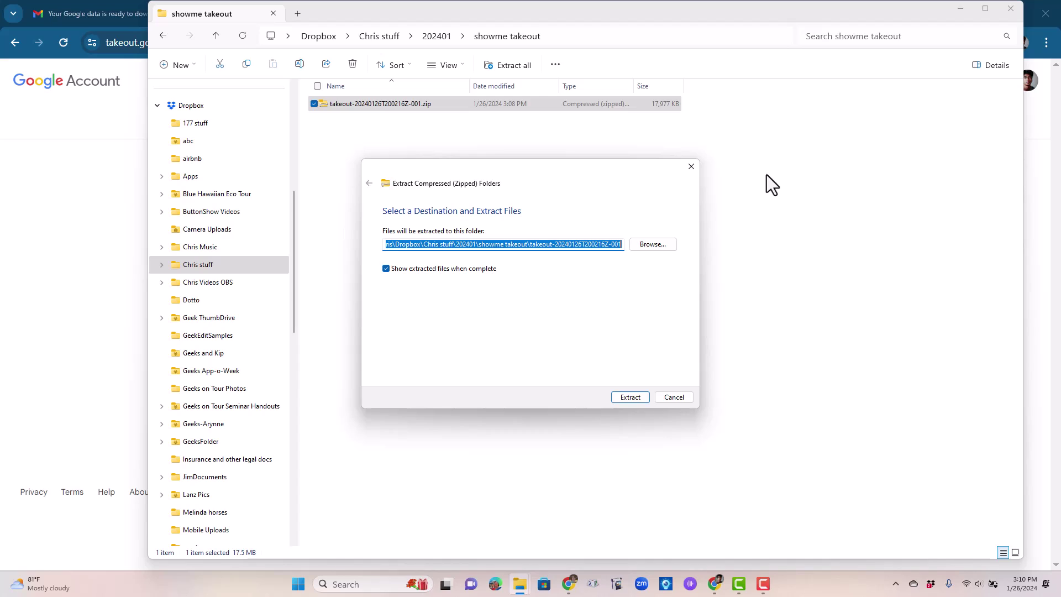
pyautogui.click(630, 397)
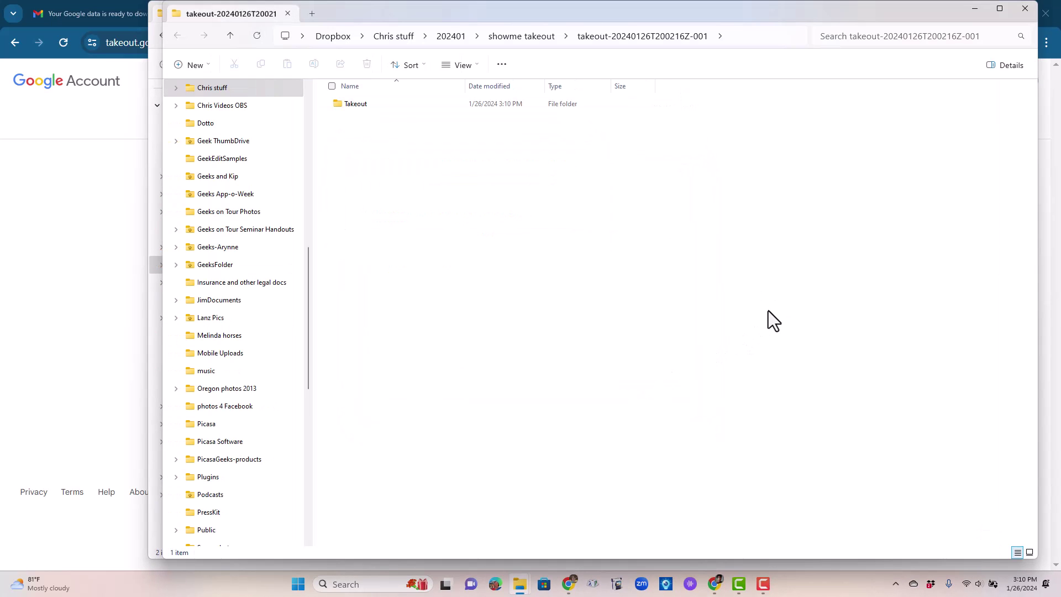
# - Browse Takeout > Google Photos > Chris and Jim_s Travels to show its photos and JSON files
pyautogui.click(352, 104)
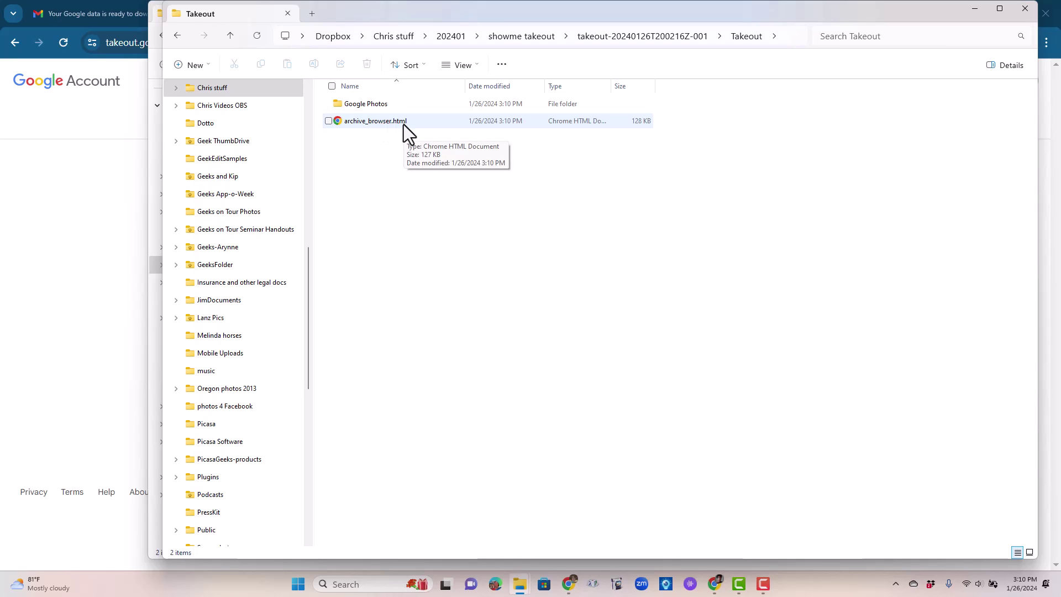
pyautogui.doubleClick(356, 105)
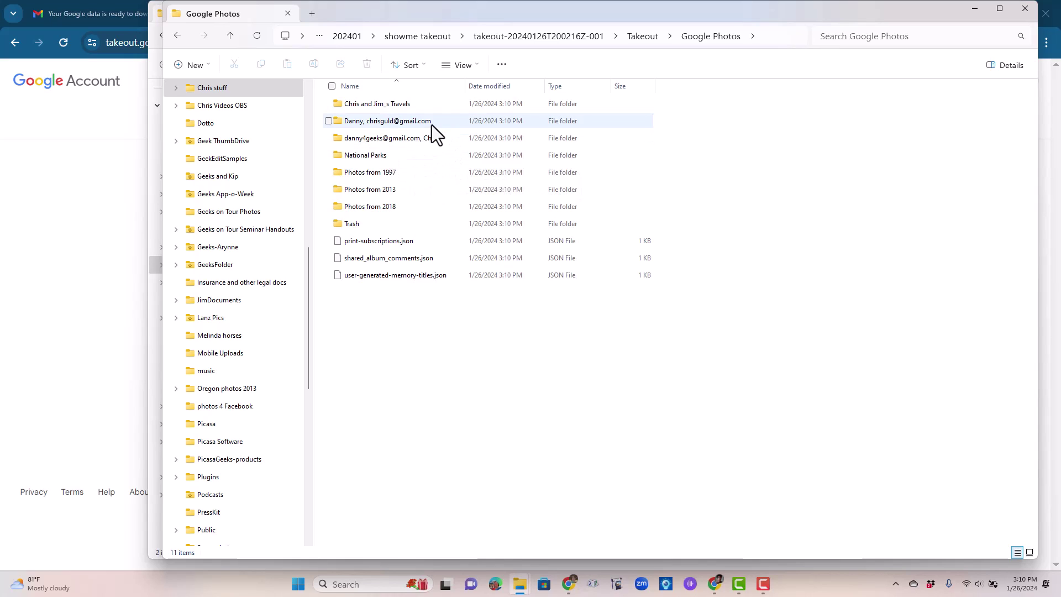
pyautogui.moveTo(432, 125)
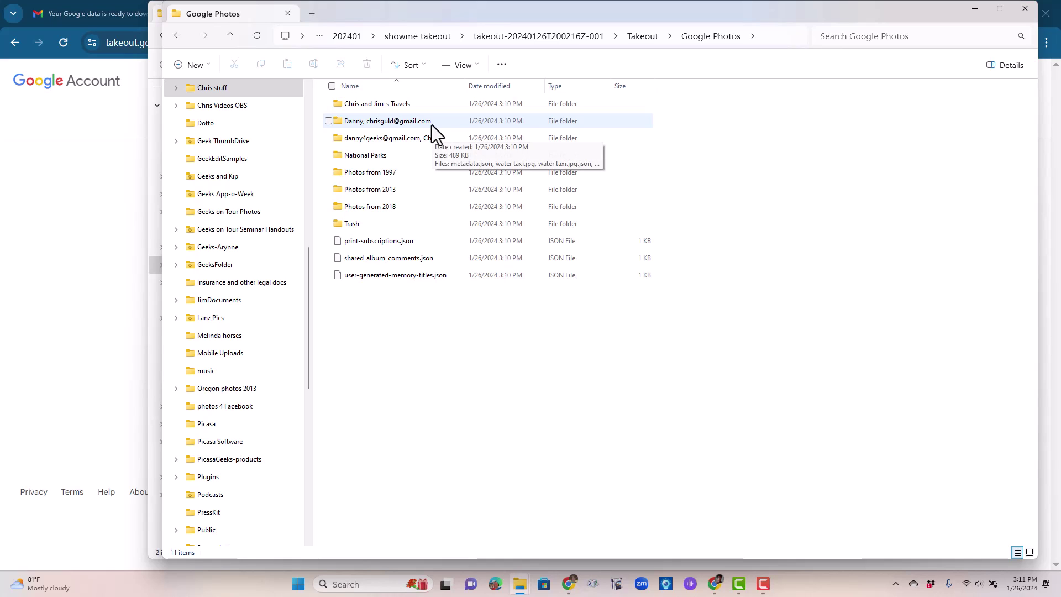
pyautogui.moveTo(361, 180)
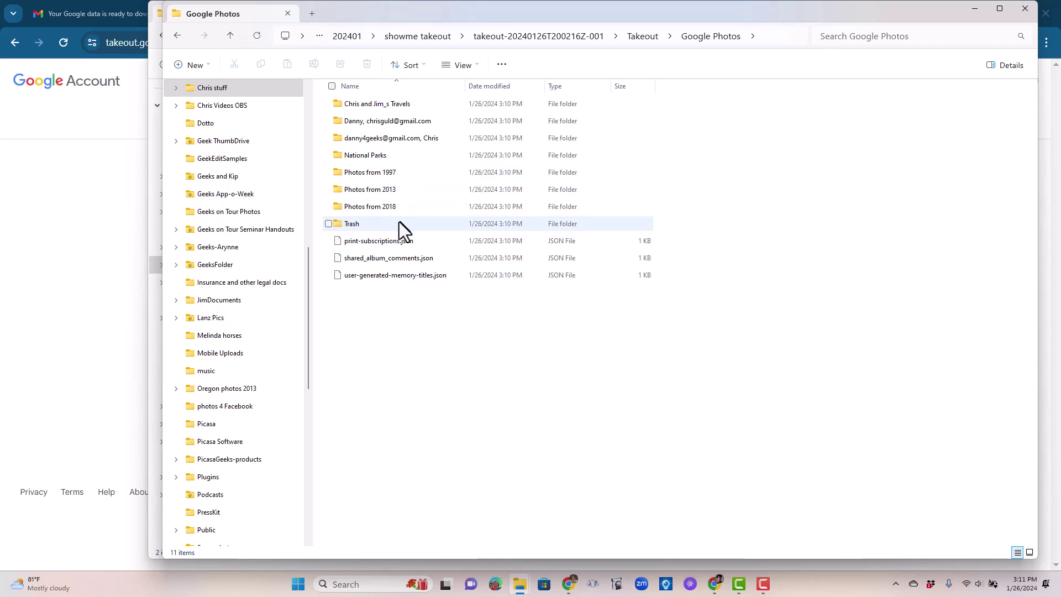
pyautogui.moveTo(341, 228)
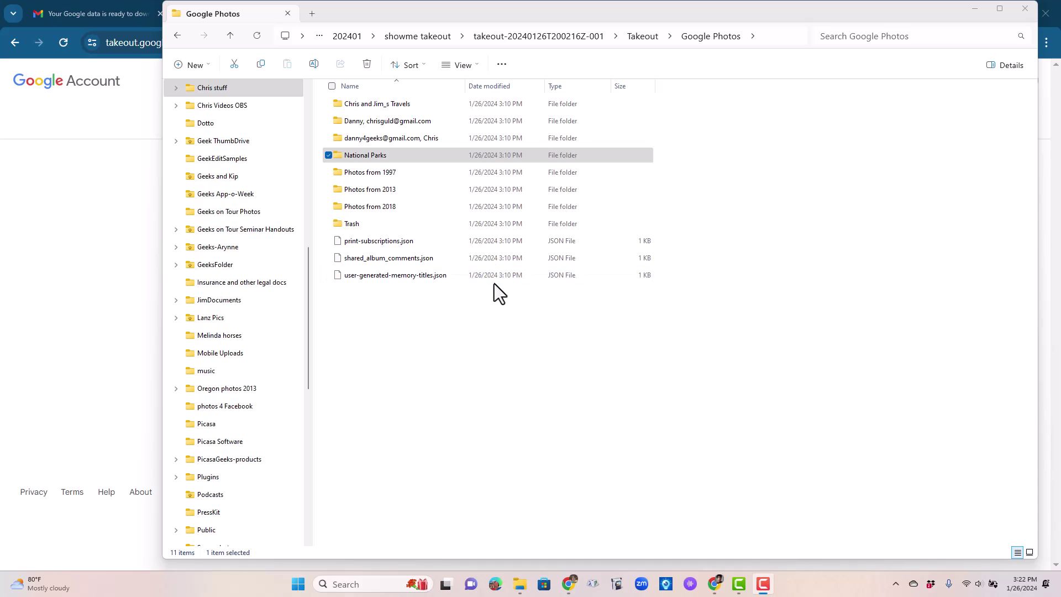
pyautogui.doubleClick(363, 105)
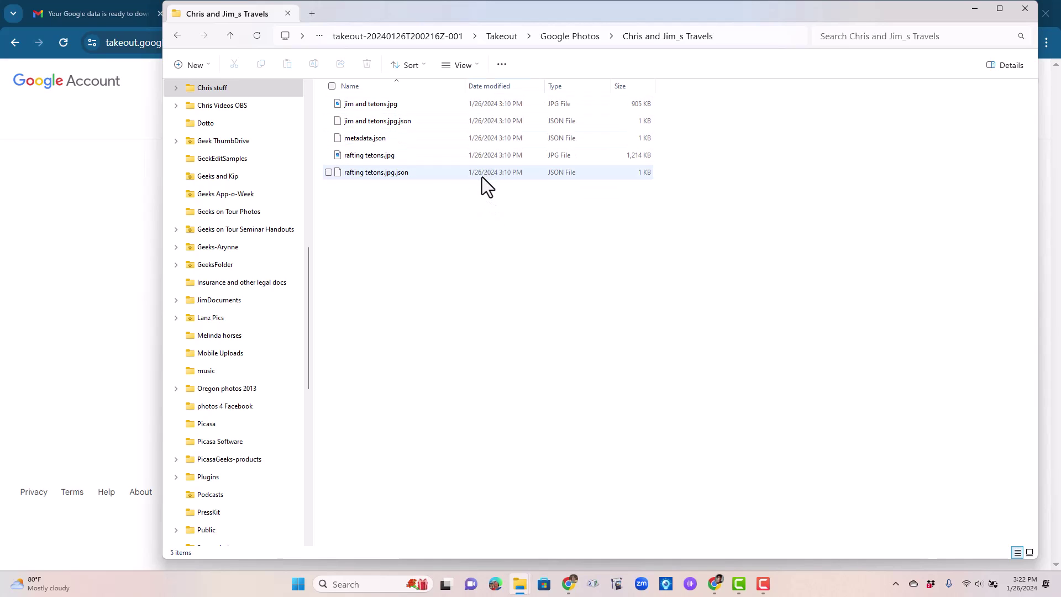
pyautogui.moveTo(368, 105)
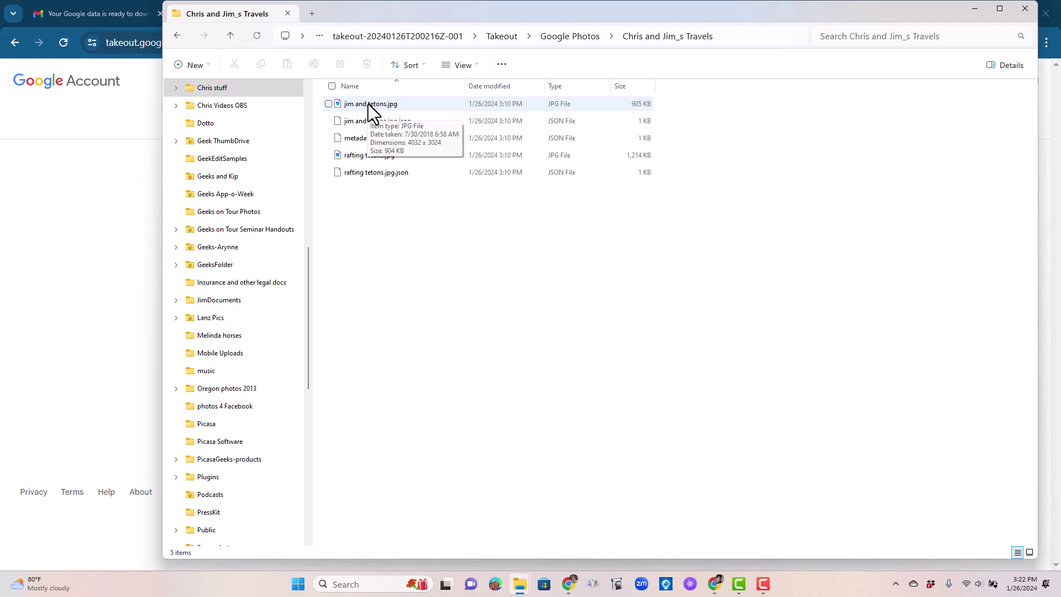
pyautogui.click(376, 105)
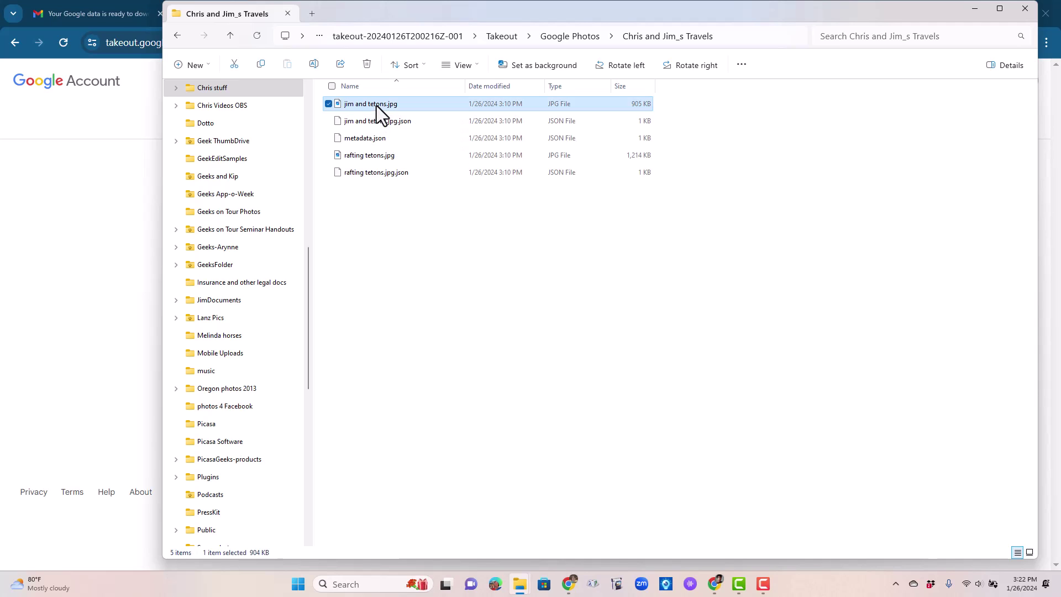
pyautogui.doubleClick(377, 105)
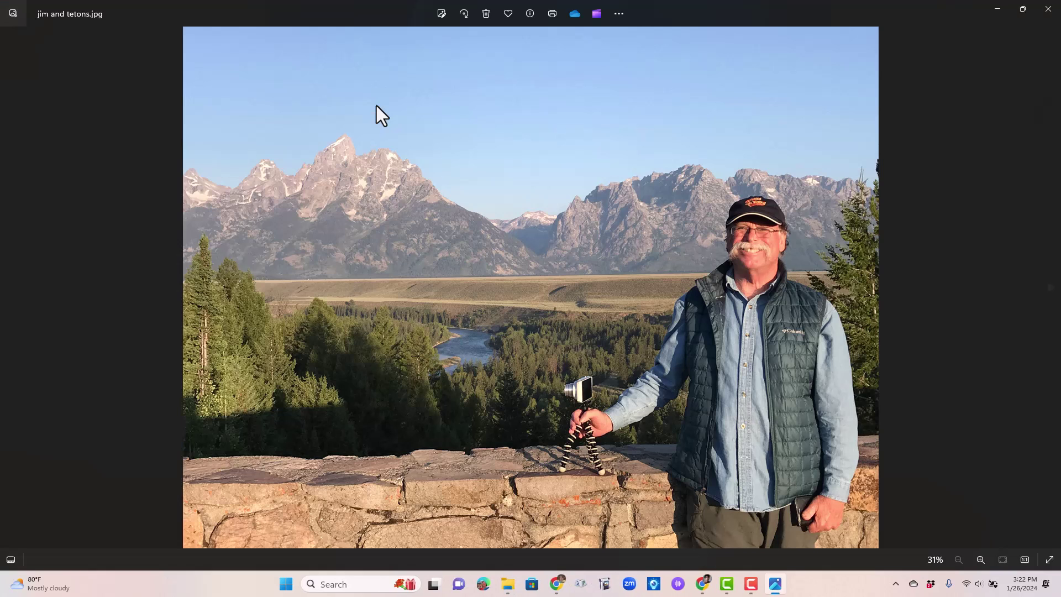
pyautogui.click(530, 11)
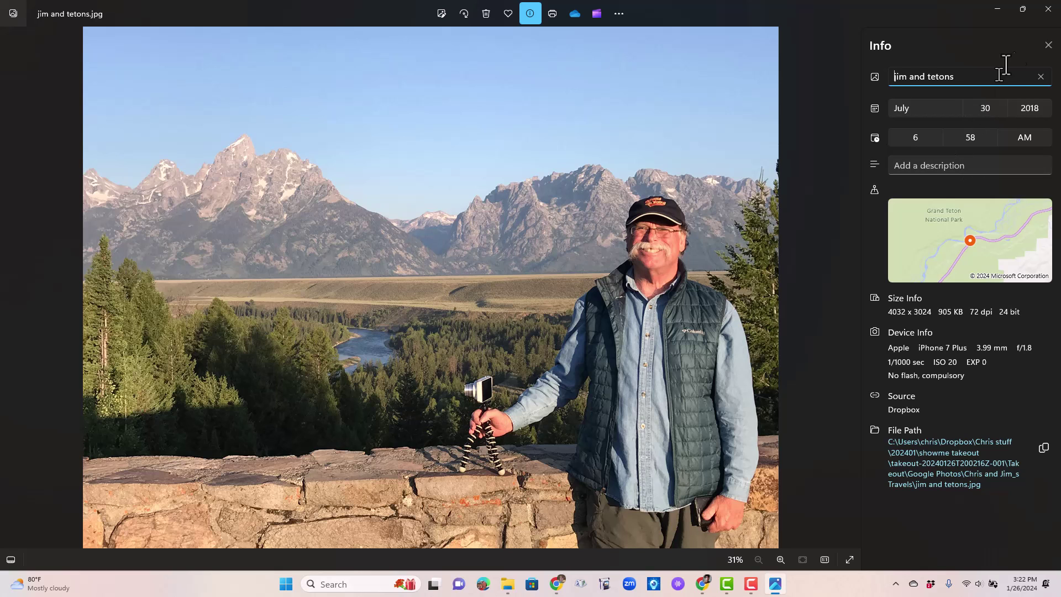
pyautogui.click(1047, 11)
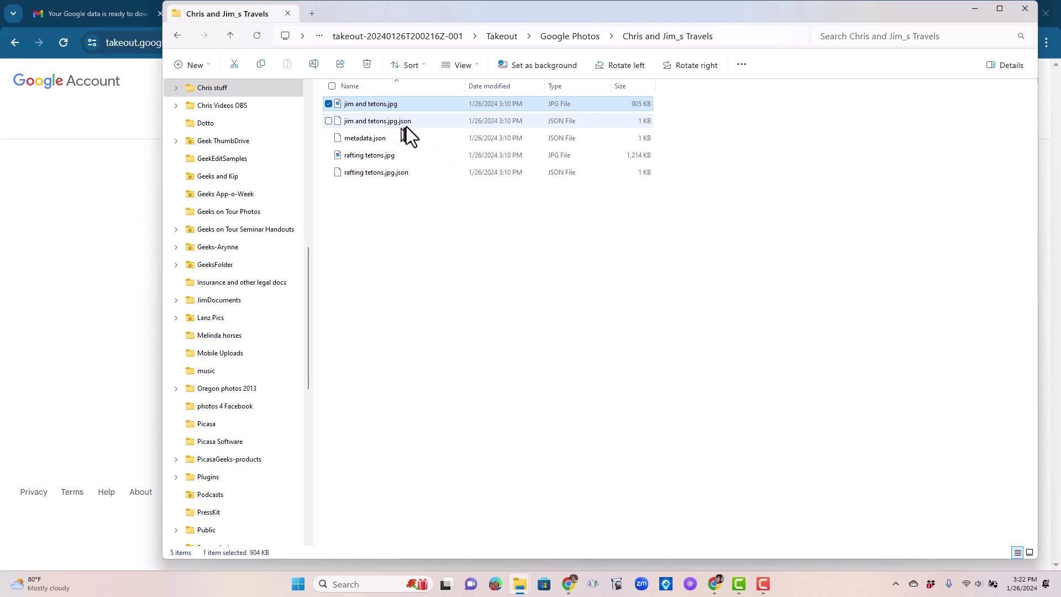
# - Open jim and tetons.jpg.json in Notepad and highlight the Tetons description line
pyautogui.doubleClick(375, 121)
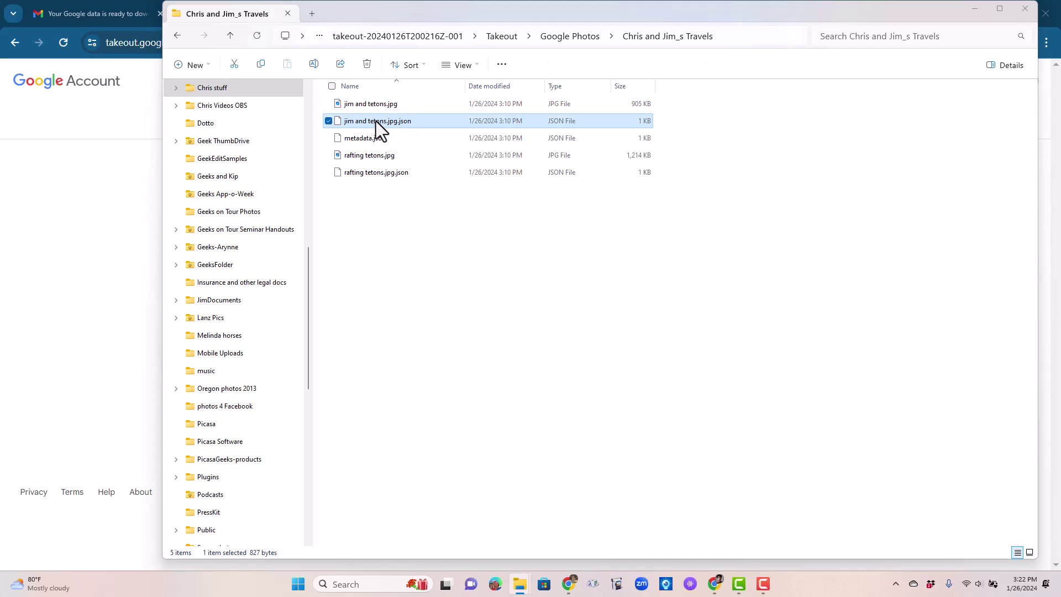
pyautogui.doubleClick(456, 207)
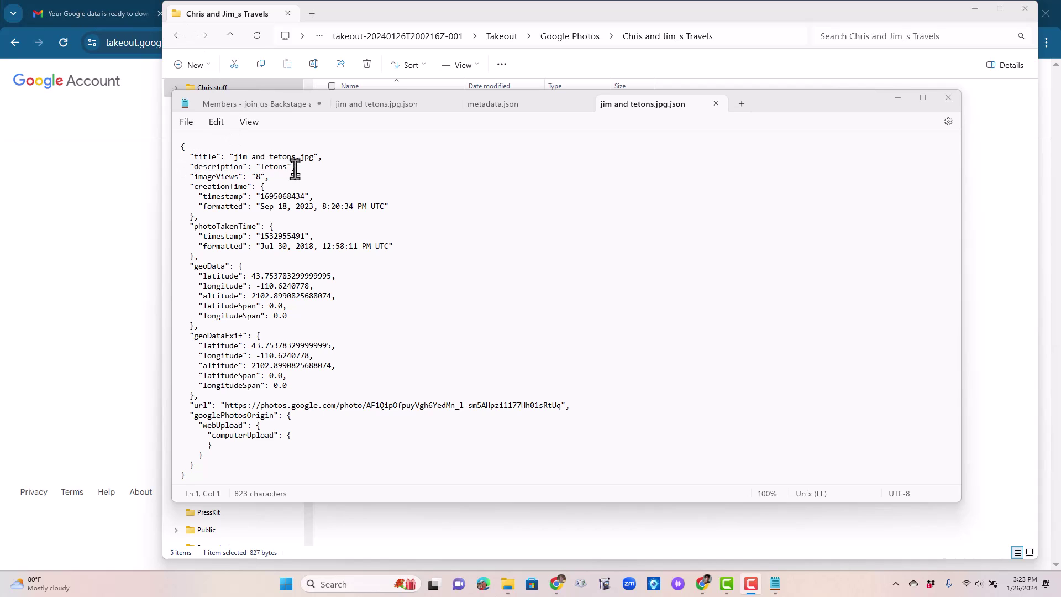
pyautogui.moveTo(297, 167); pyautogui.dragTo(177, 165)
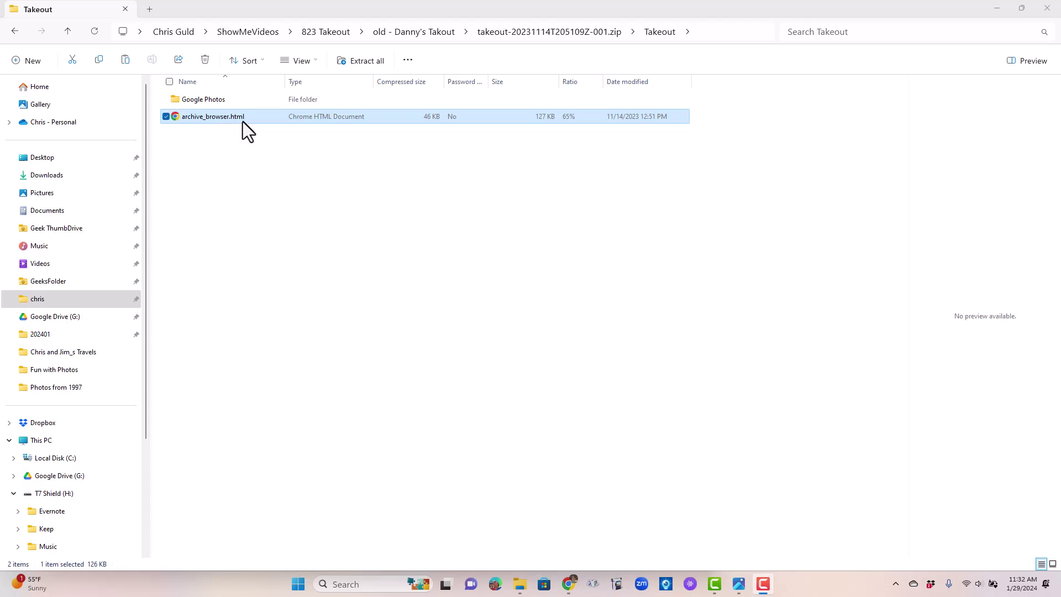
# - Open archive_browser.html in Chrome to view the export summary (48 files, 17.3 MB)
pyautogui.doubleClick(232, 118)
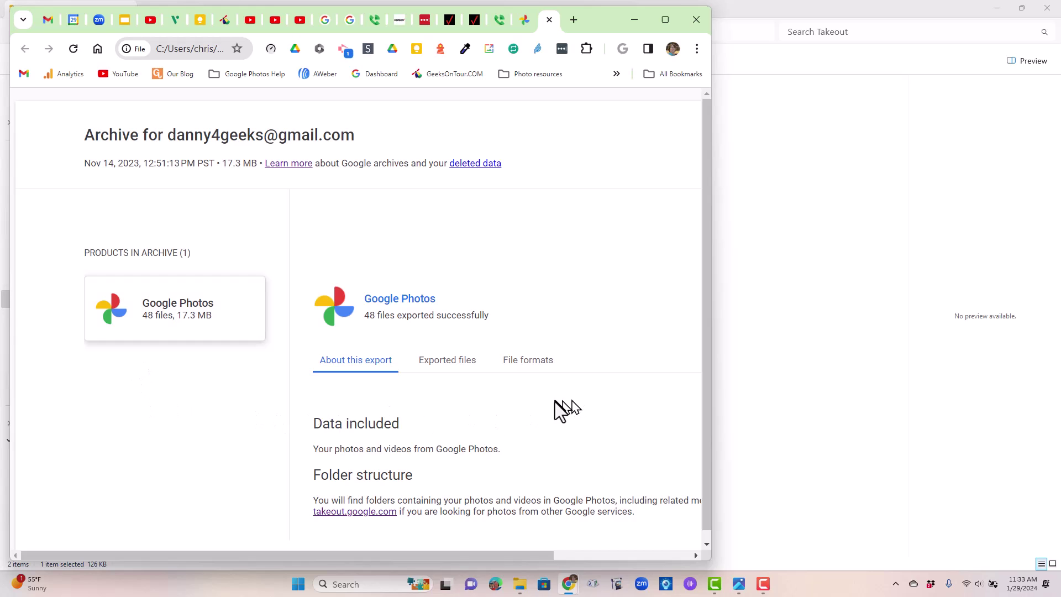
# - Show the Exported files list of the Takeout archive's Google Photos folders and JSON files
pyautogui.scroll(-1, 559, 403)
pyautogui.scroll(-1, 559, 403)
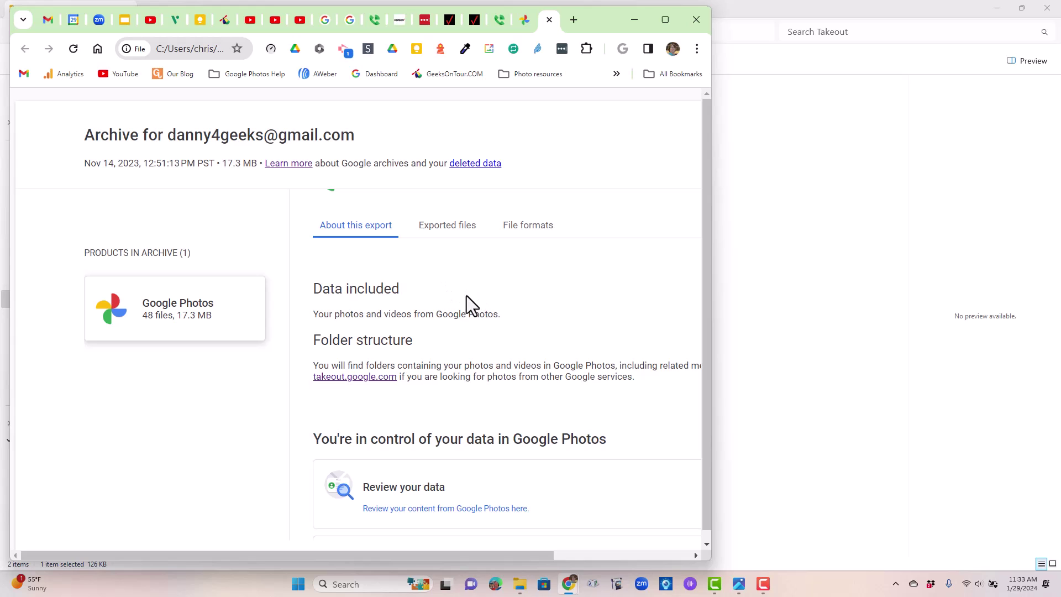
pyautogui.scroll(2, 459, 376)
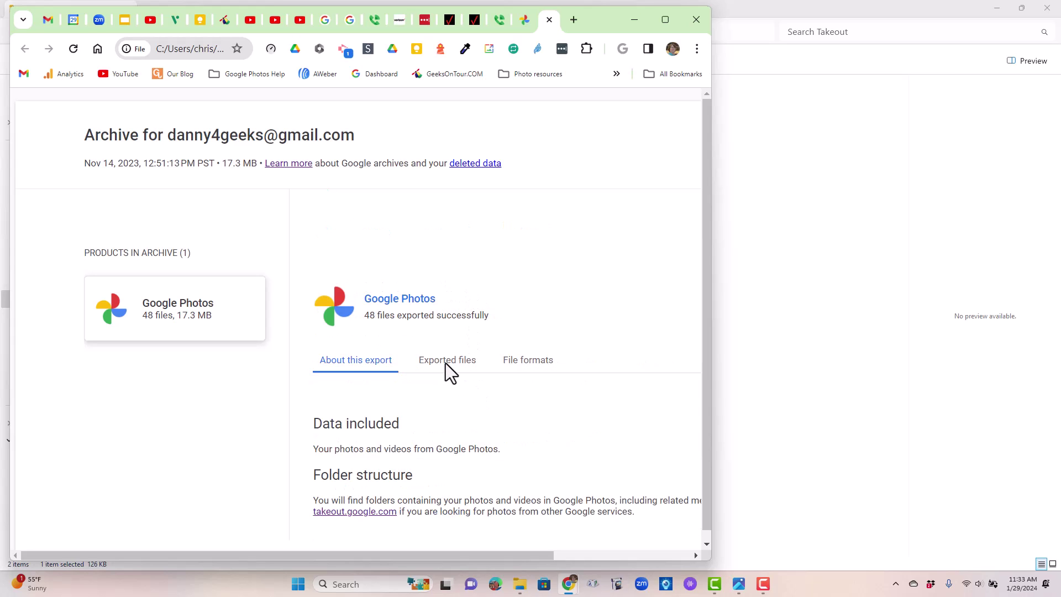
pyautogui.click(445, 363)
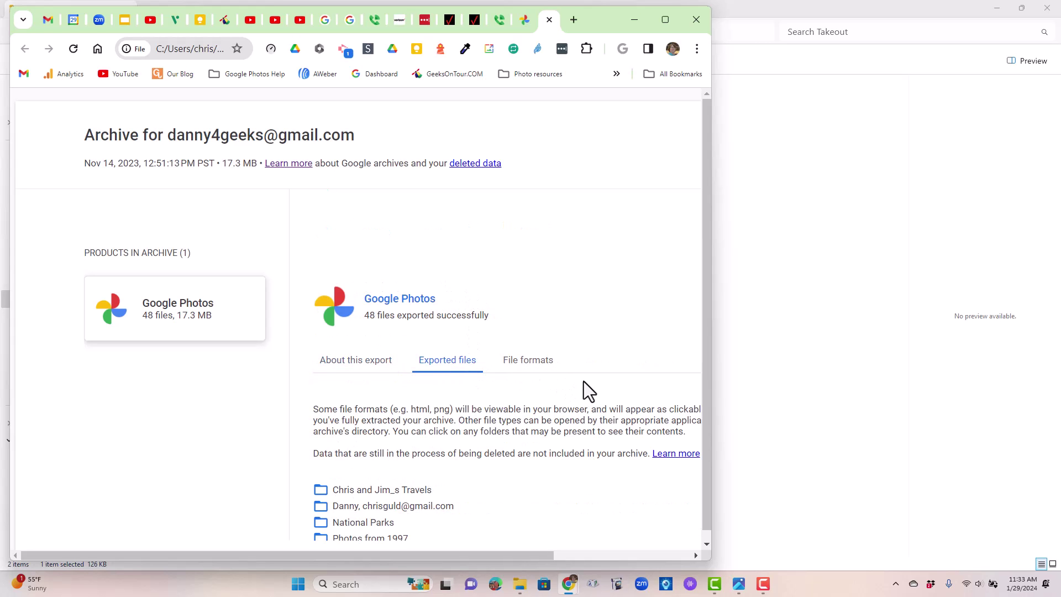
pyautogui.scroll(-3, 580, 387)
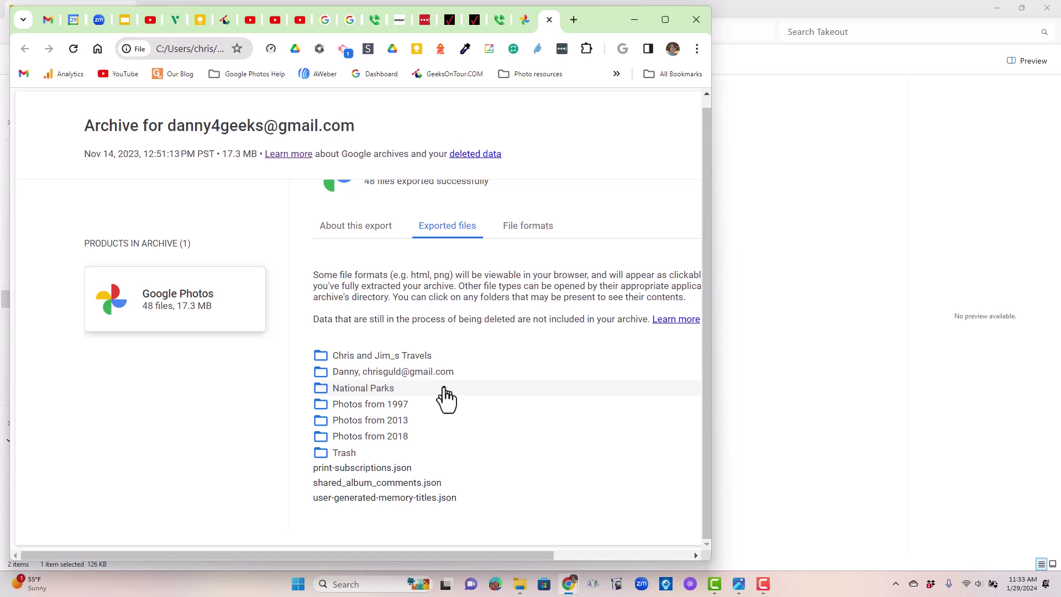
# - Expand the Chris and Jim_s Travels, account-owner and National Parks album folders
pyautogui.click(363, 357)
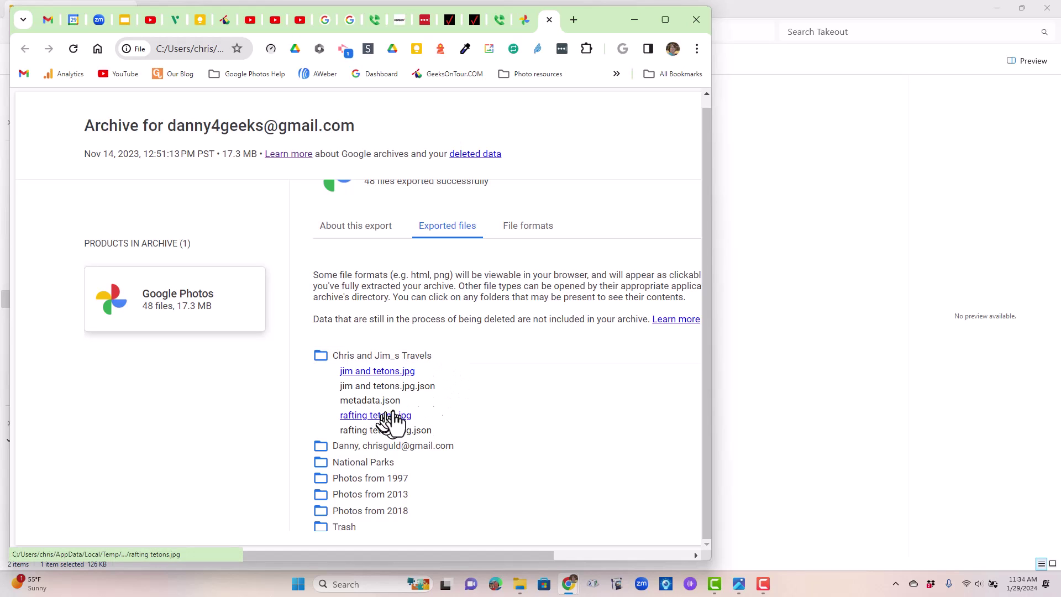
pyautogui.scroll(-1, 483, 419)
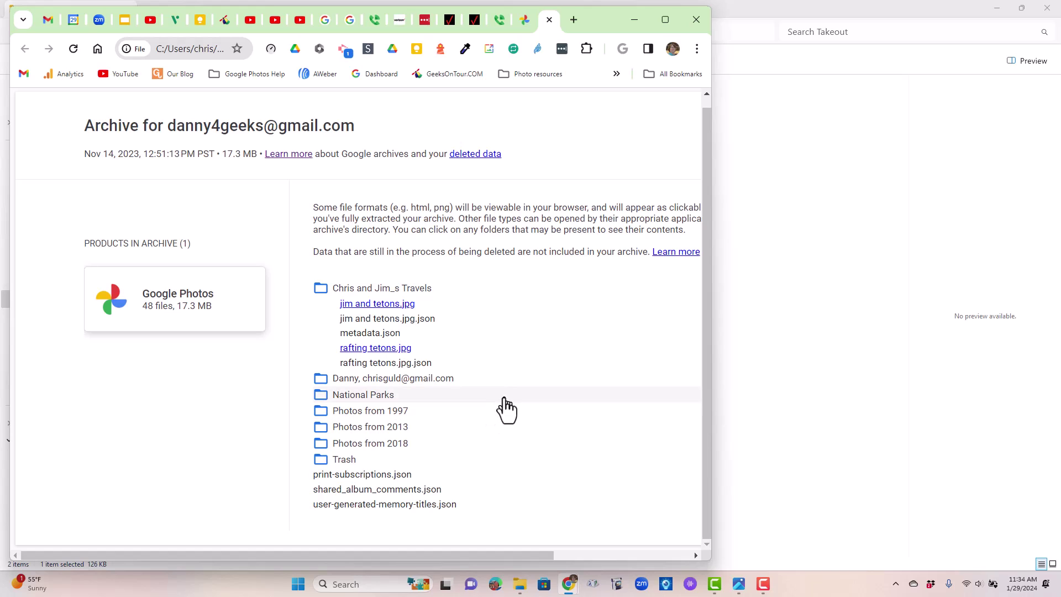
pyautogui.scroll(-1, 507, 353)
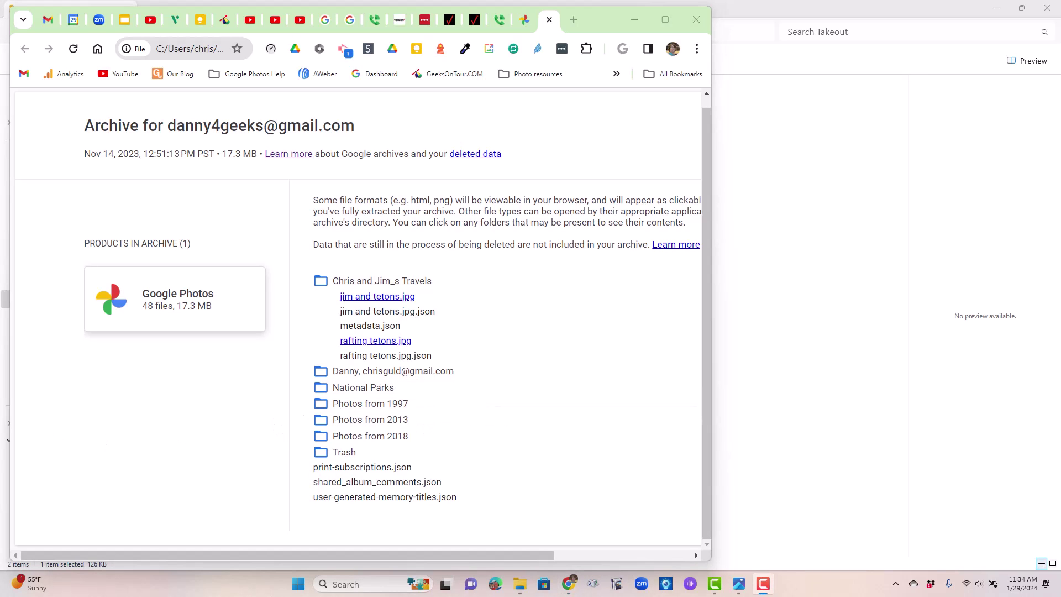
pyautogui.click(335, 376)
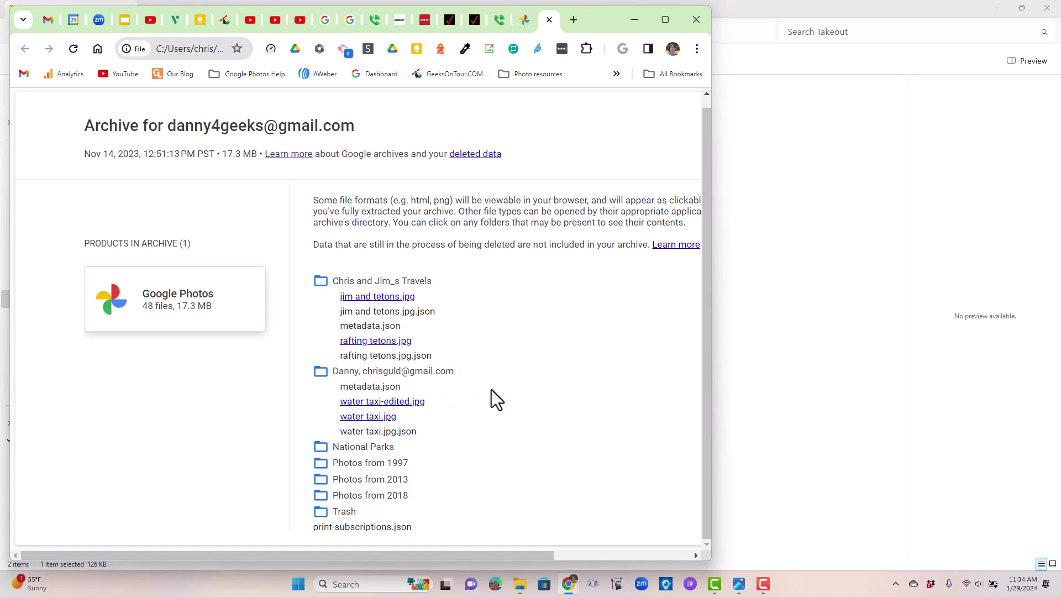
pyautogui.click(345, 447)
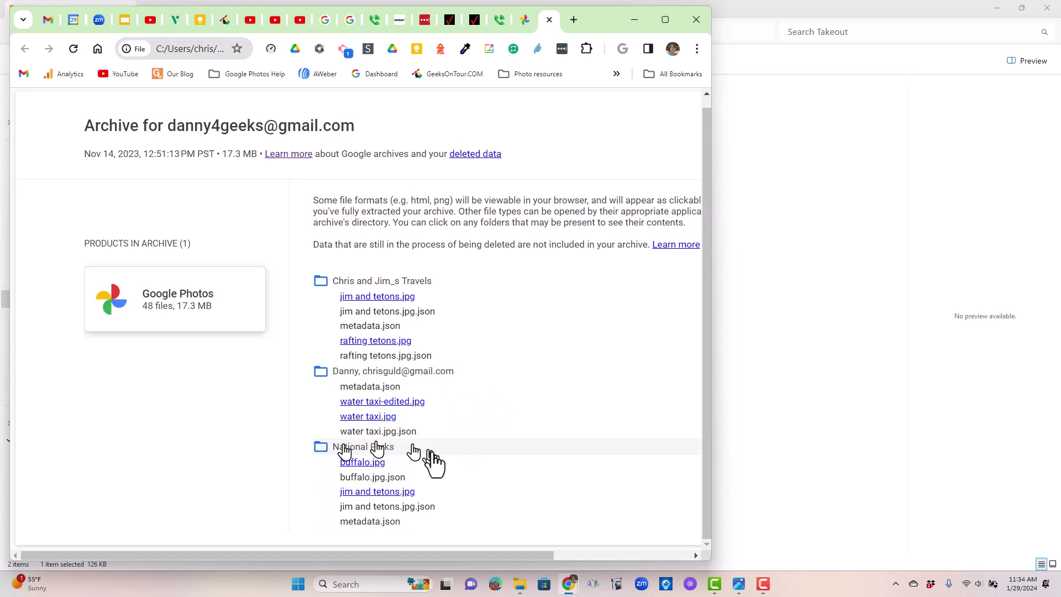
pyautogui.scroll(-4, 463, 456)
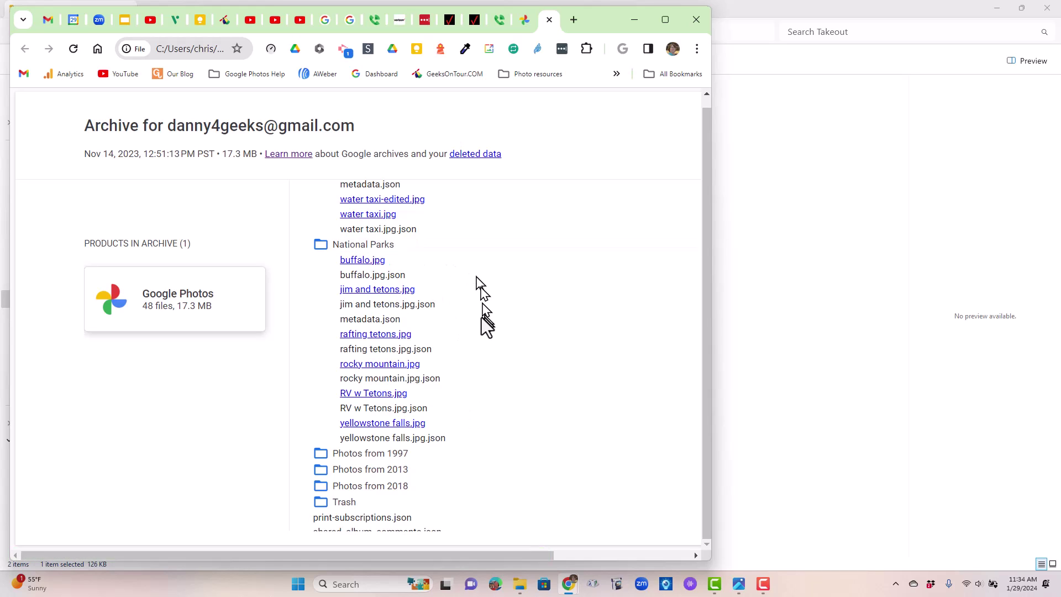
pyautogui.scroll(4, 477, 326)
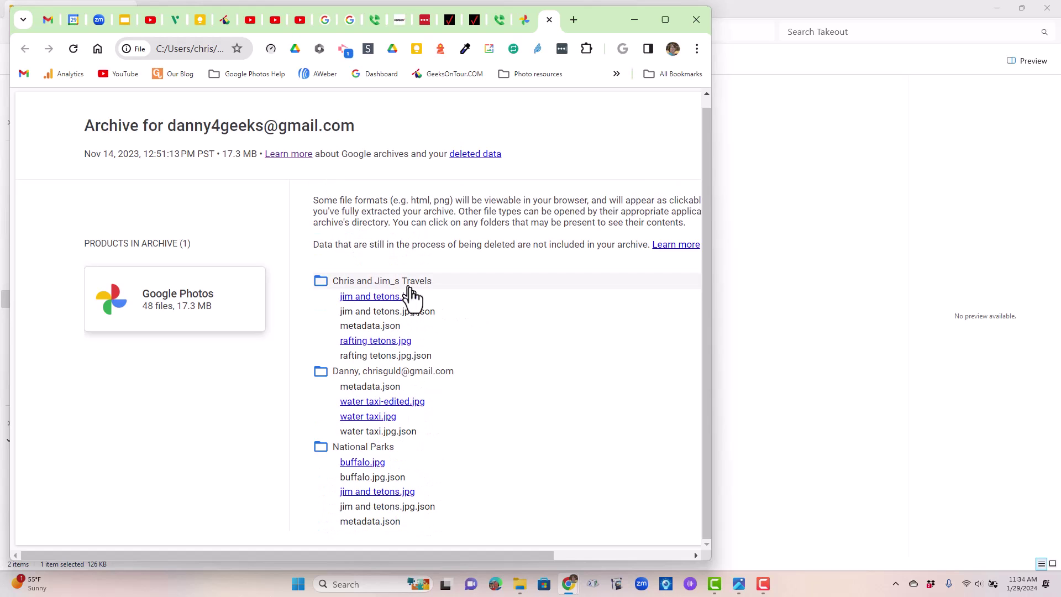
pyautogui.scroll(-4, 486, 381)
pyautogui.scroll(-1, 483, 370)
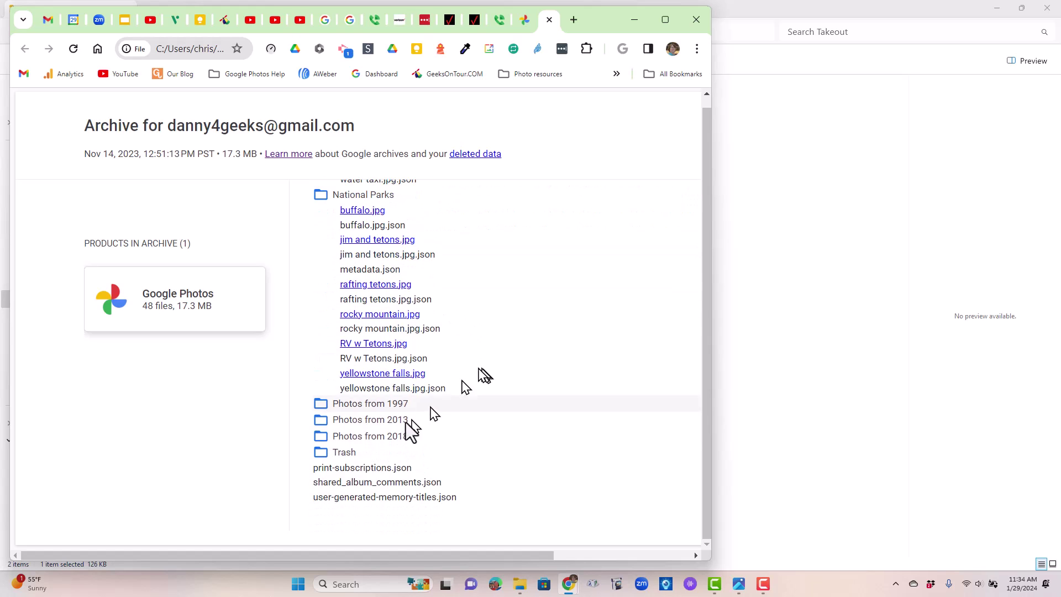
# - Expand the Photos from 1997, 2013 and 2018 folders to reveal their photos and JSON files
pyautogui.click(325, 406)
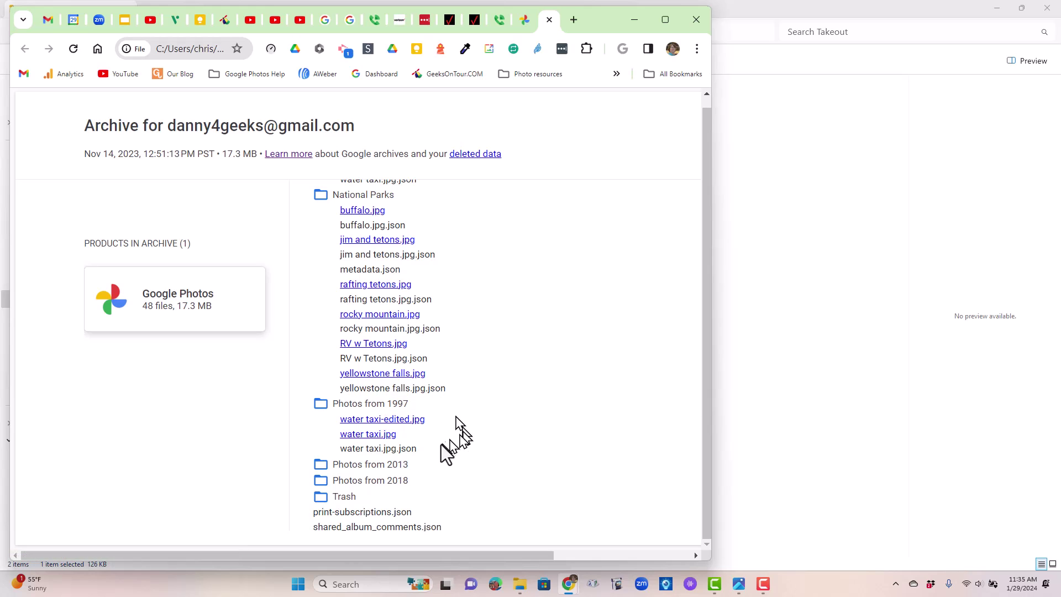
pyautogui.click(321, 465)
pyautogui.scroll(-3, 479, 442)
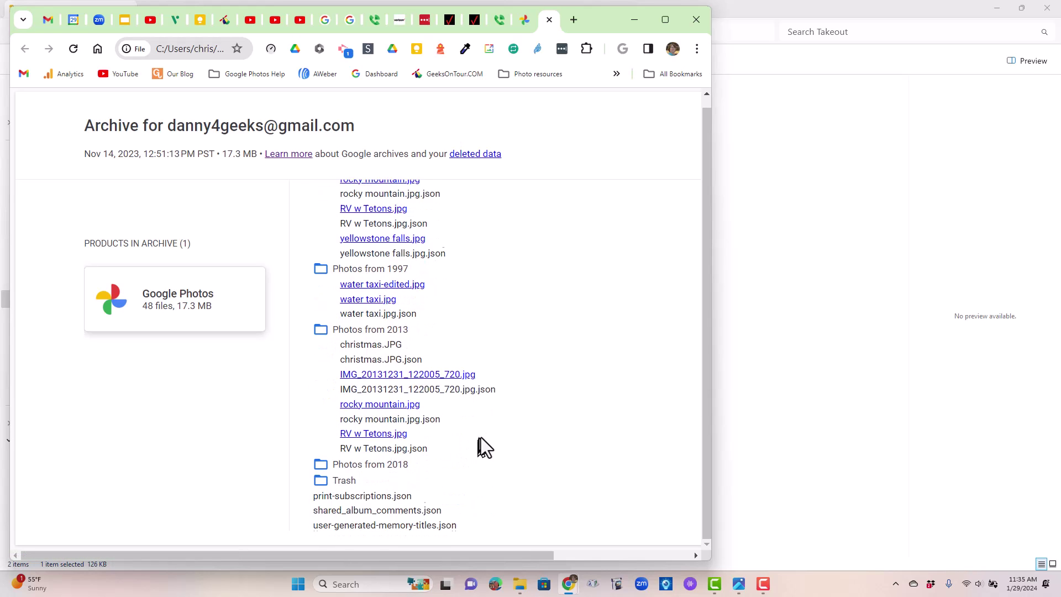
pyautogui.click(321, 437)
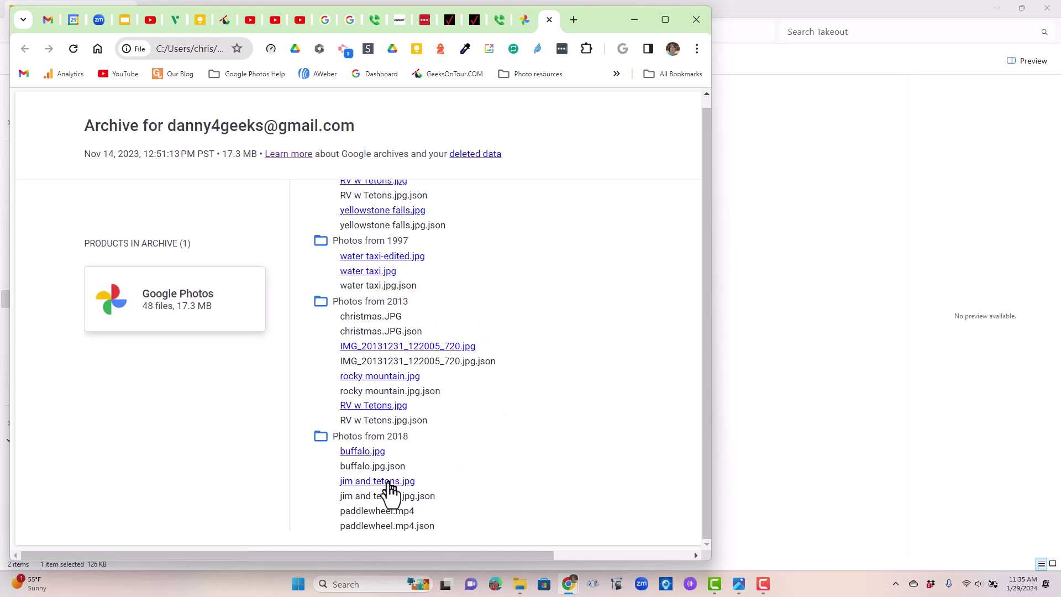
pyautogui.scroll(2, 502, 415)
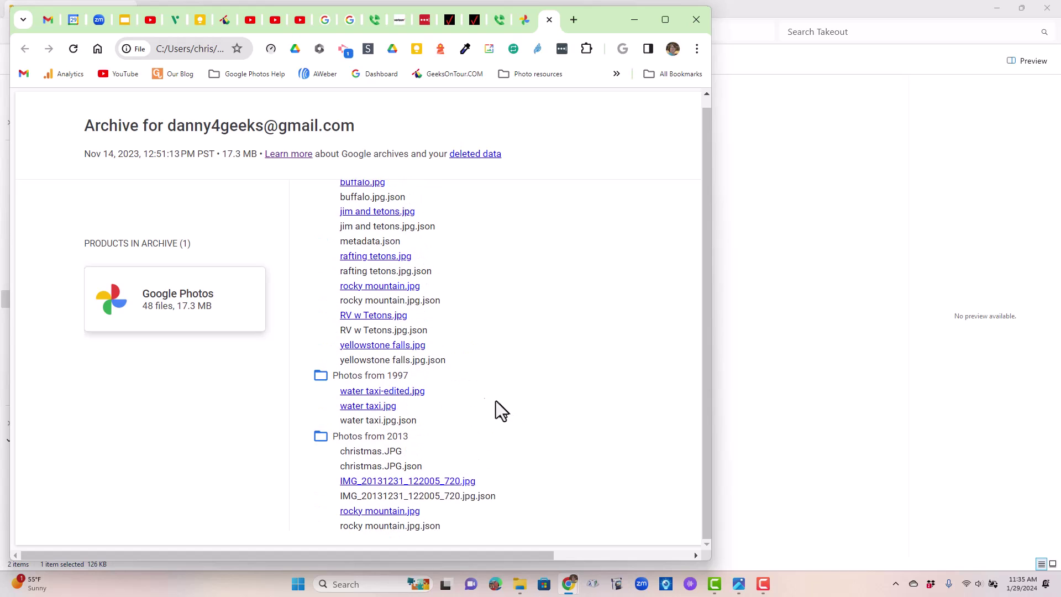
pyautogui.scroll(2, 469, 284)
pyautogui.scroll(-4, 467, 288)
pyautogui.scroll(-3, 485, 460)
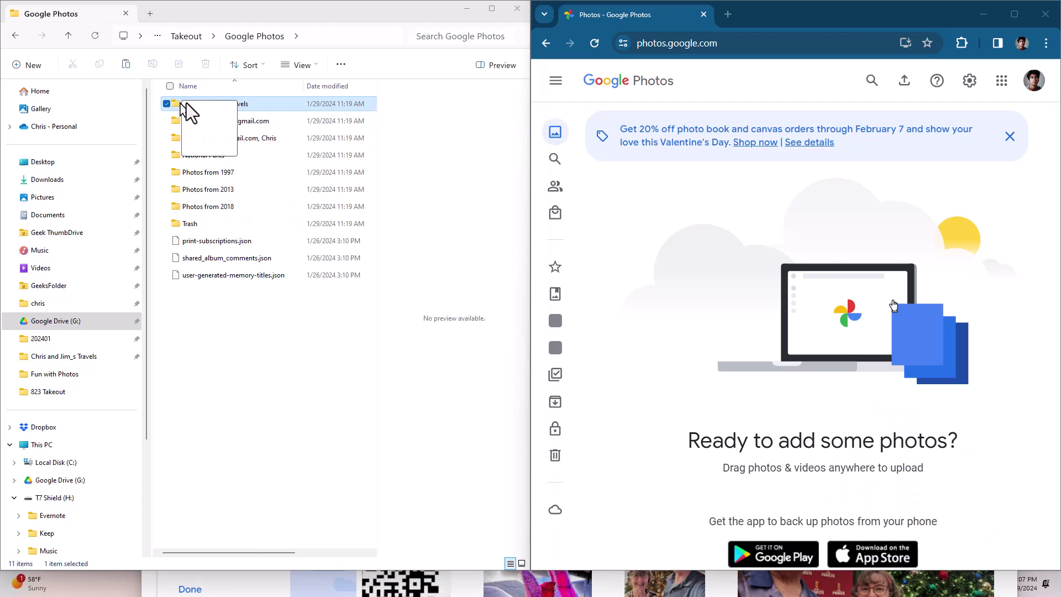
# - Upload the Chris and Jim_s Travels folder, adding its Jul 28 and Jul 30, 2018 photos
pyautogui.moveTo(187, 103); pyautogui.dragTo(701, 303)
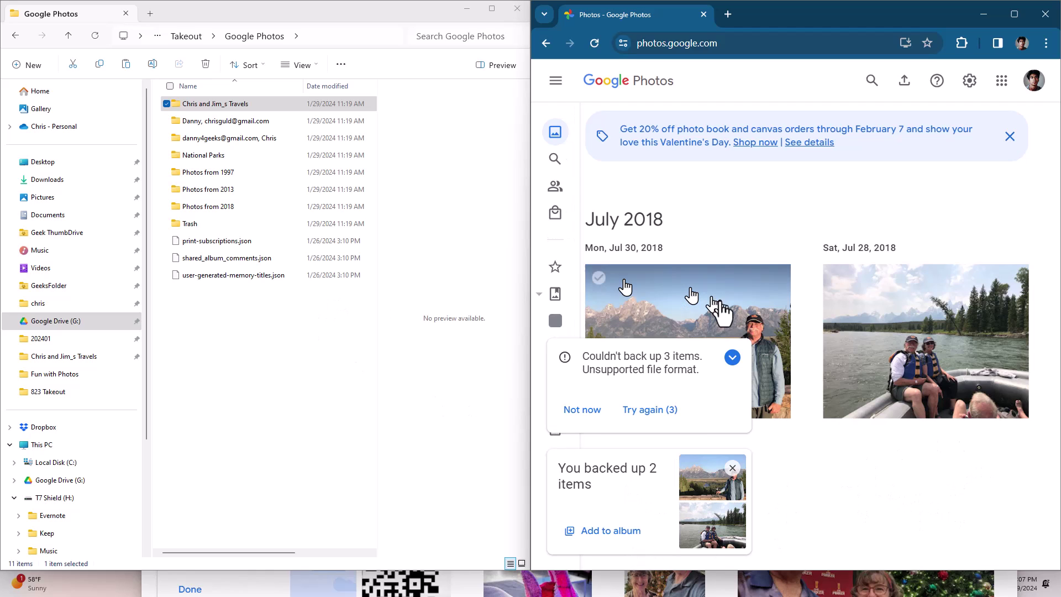
# - Create a new album 'Chris and Jim's Travels' holding the two uploaded Tetons photos
pyautogui.click(593, 531)
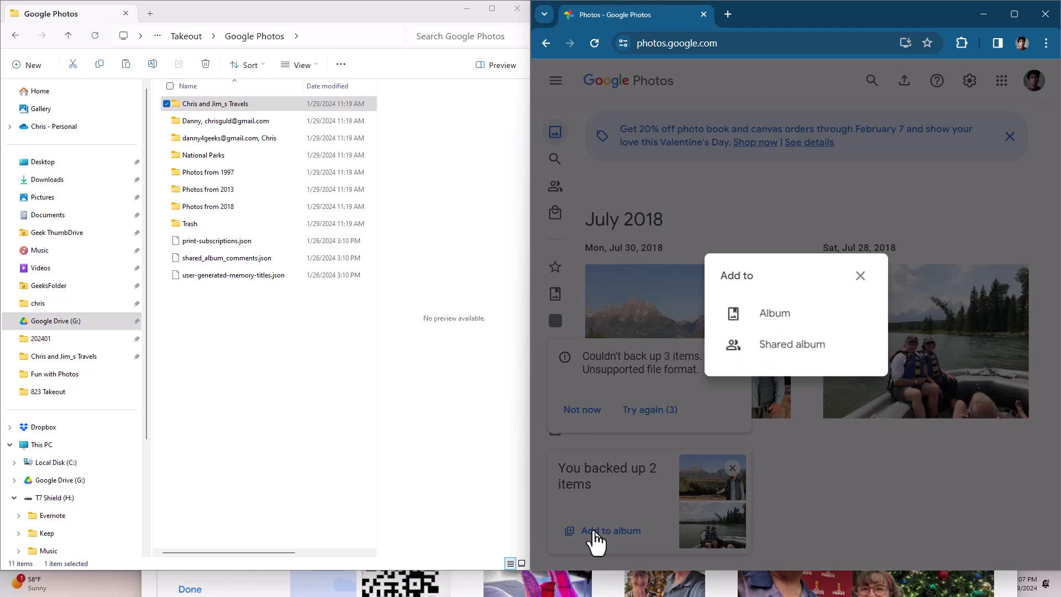
pyautogui.click(774, 315)
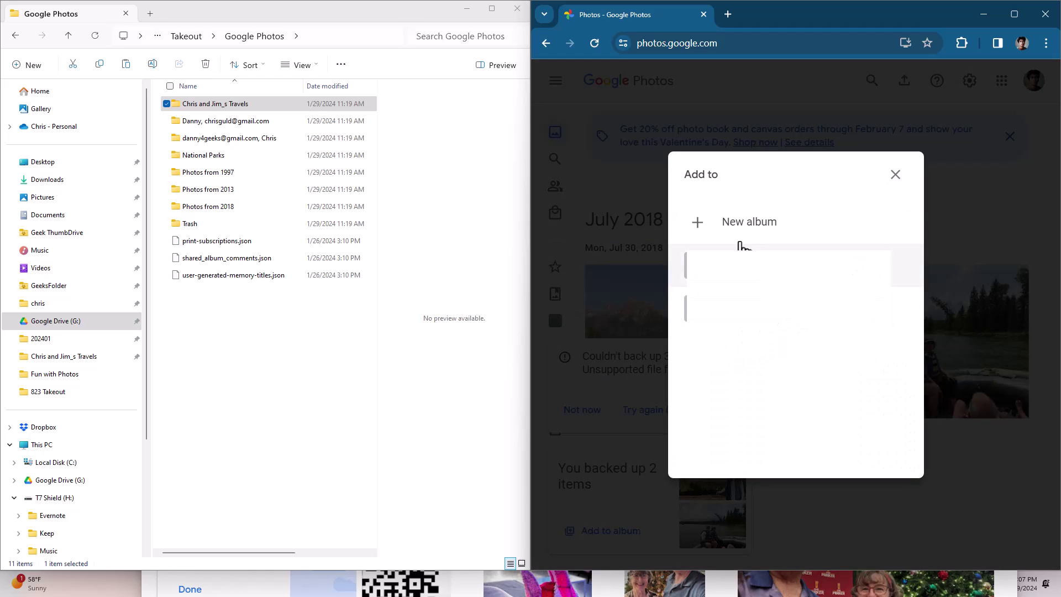
pyautogui.click(743, 226)
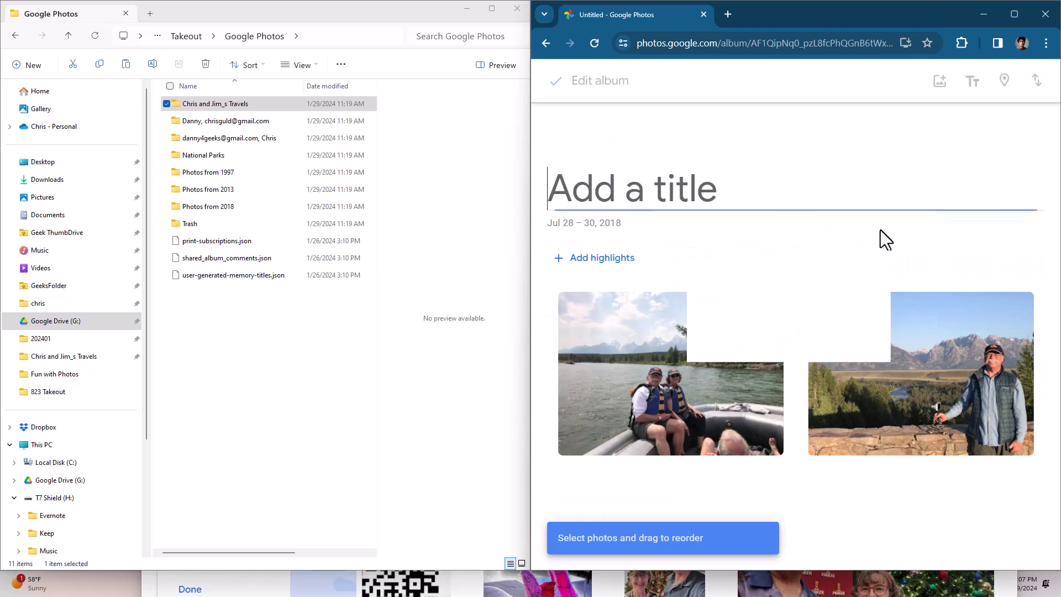
pyautogui.write('Chris and')
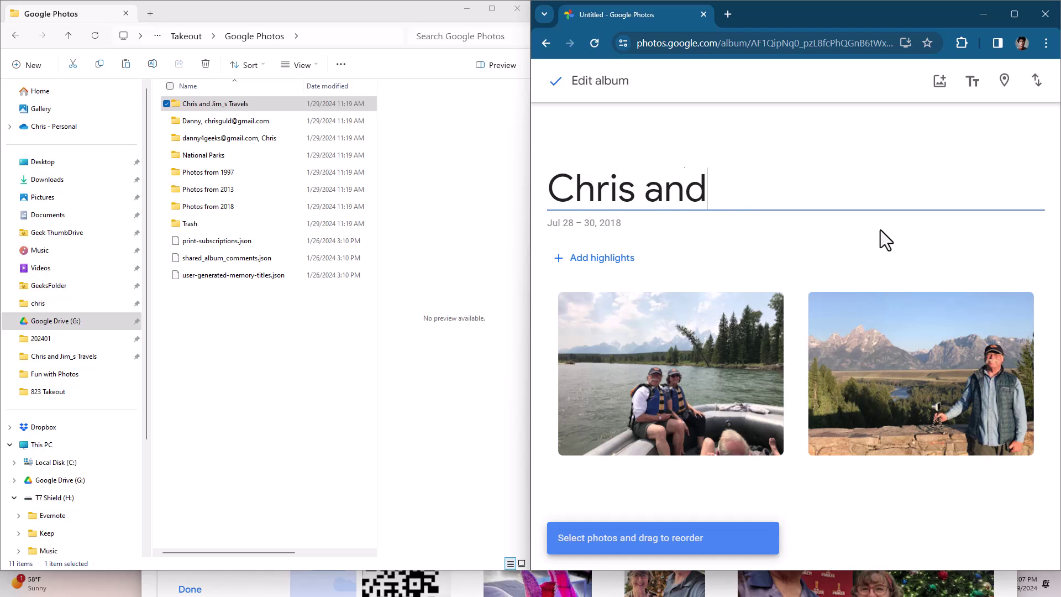
pyautogui.write(" Jim's Travels")
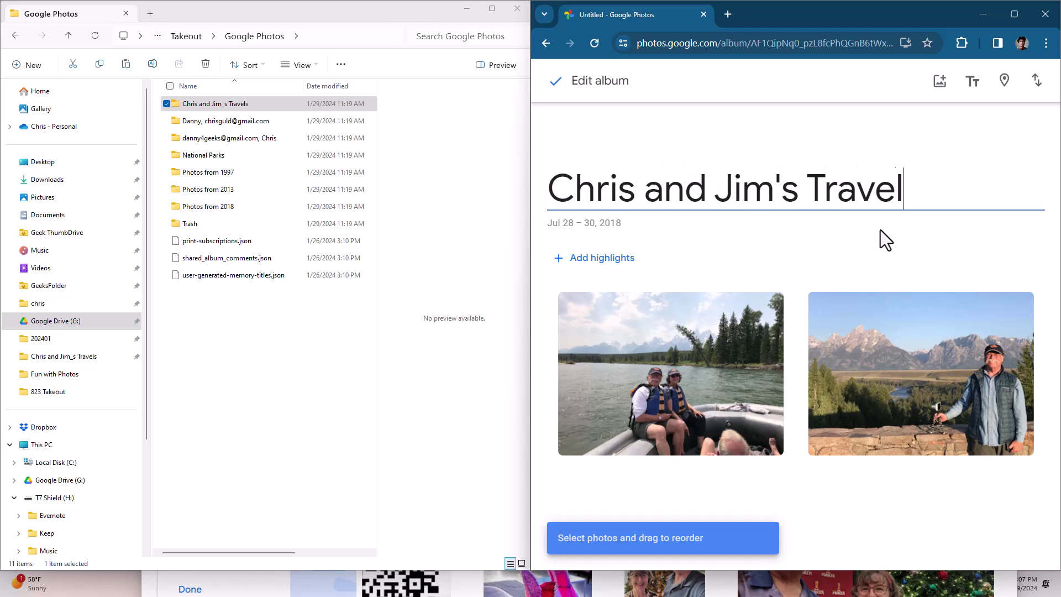
pyautogui.click(556, 81)
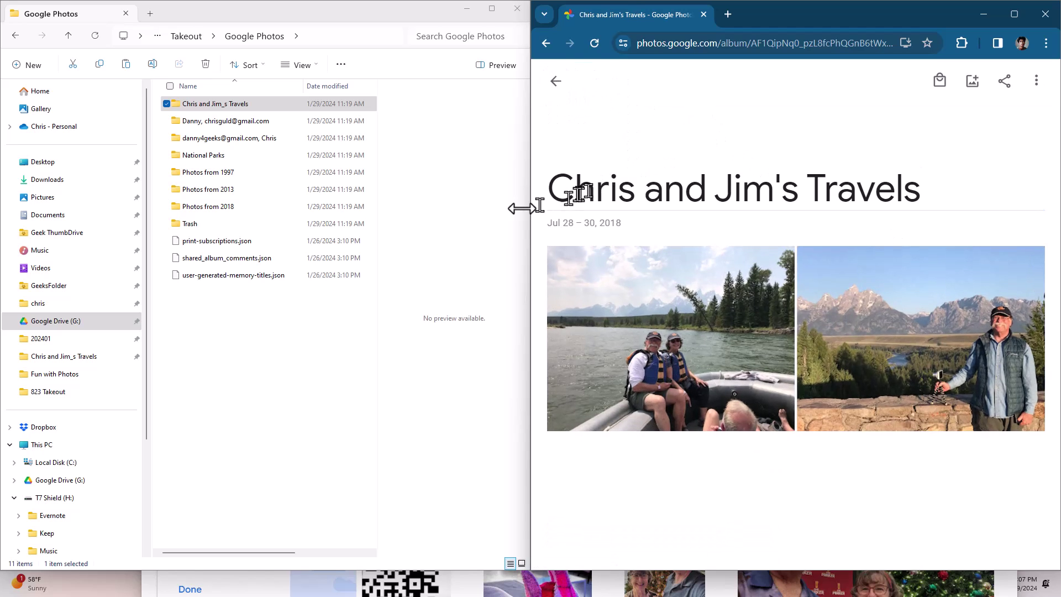
# - Upload the National Parks folder and put its photos into a new 'National Parks' album
pyautogui.click(556, 81)
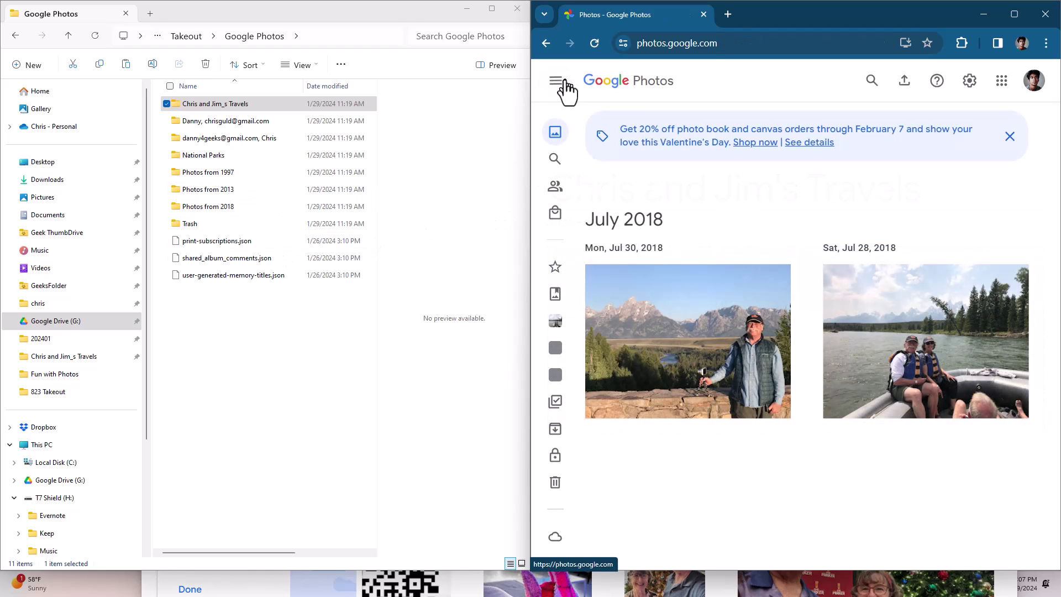
pyautogui.moveTo(184, 153); pyautogui.dragTo(724, 242)
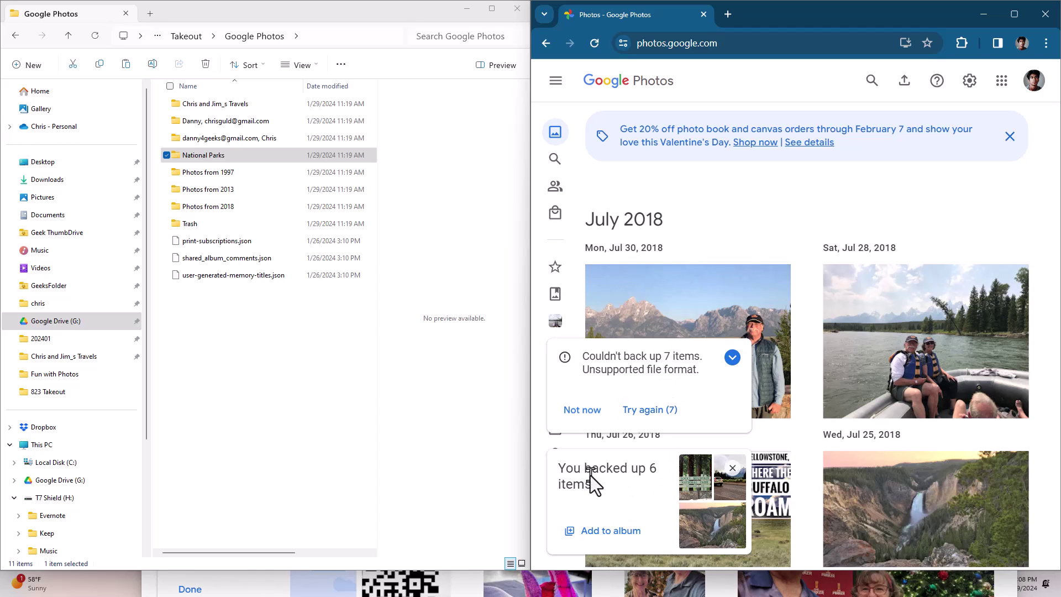
pyautogui.click(604, 532)
pyautogui.click(762, 311)
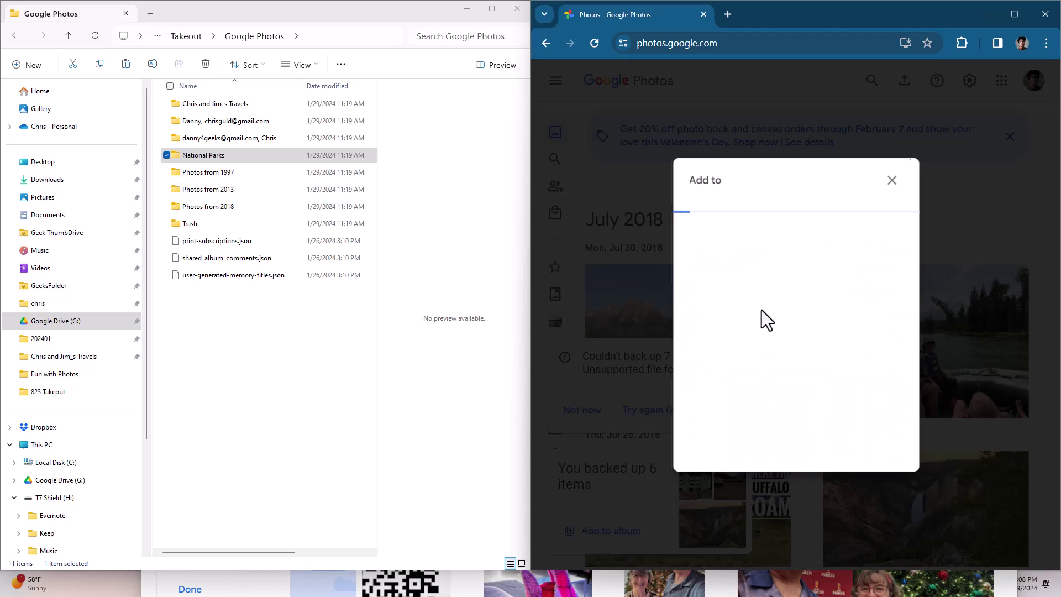
pyautogui.click(734, 232)
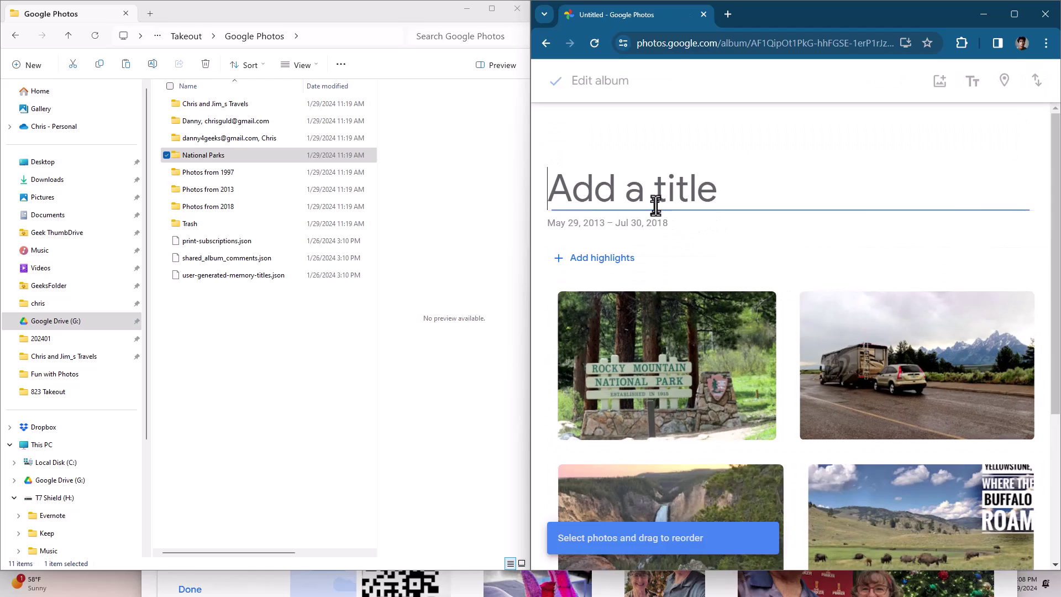
pyautogui.write('Nat')
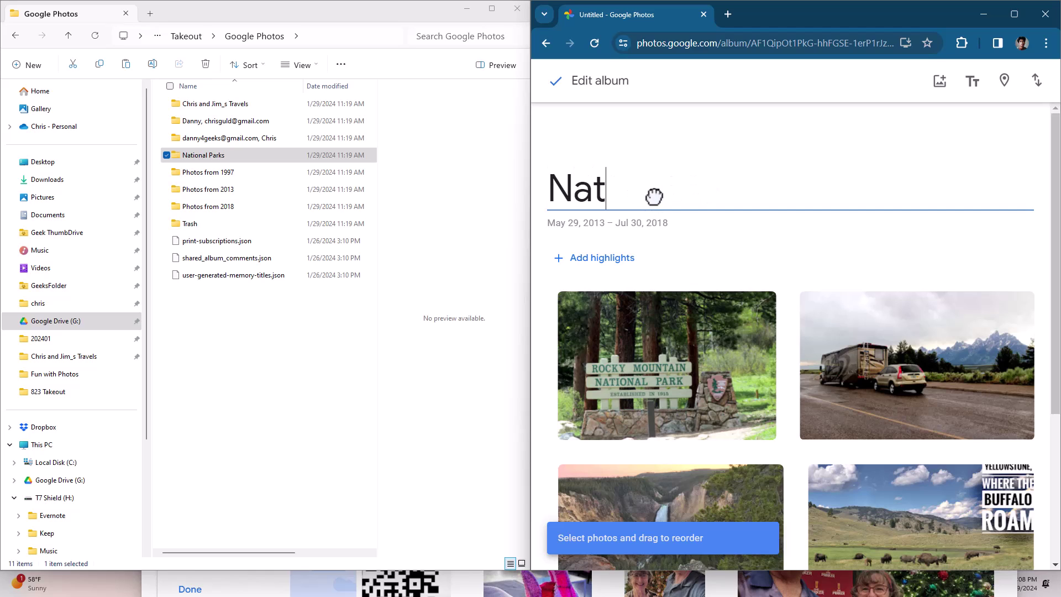
pyautogui.write('ional Parks')
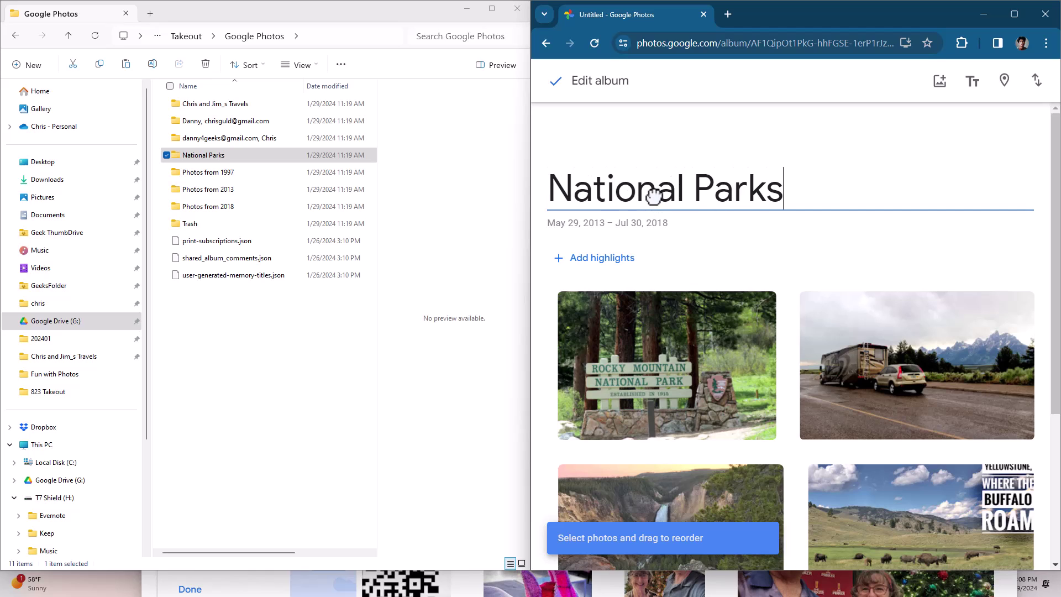
pyautogui.click(555, 82)
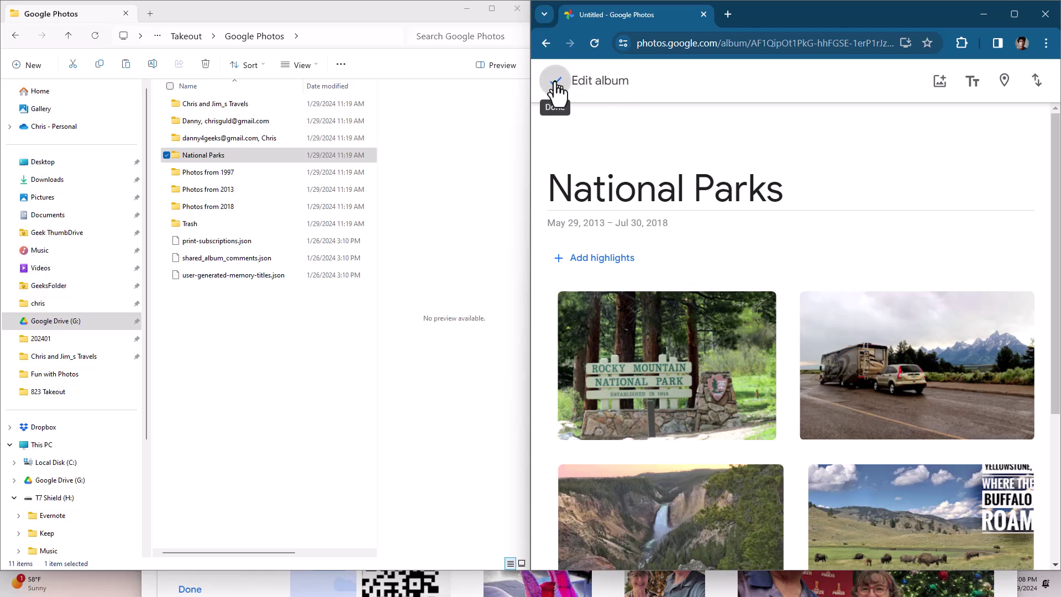
pyautogui.click(555, 82)
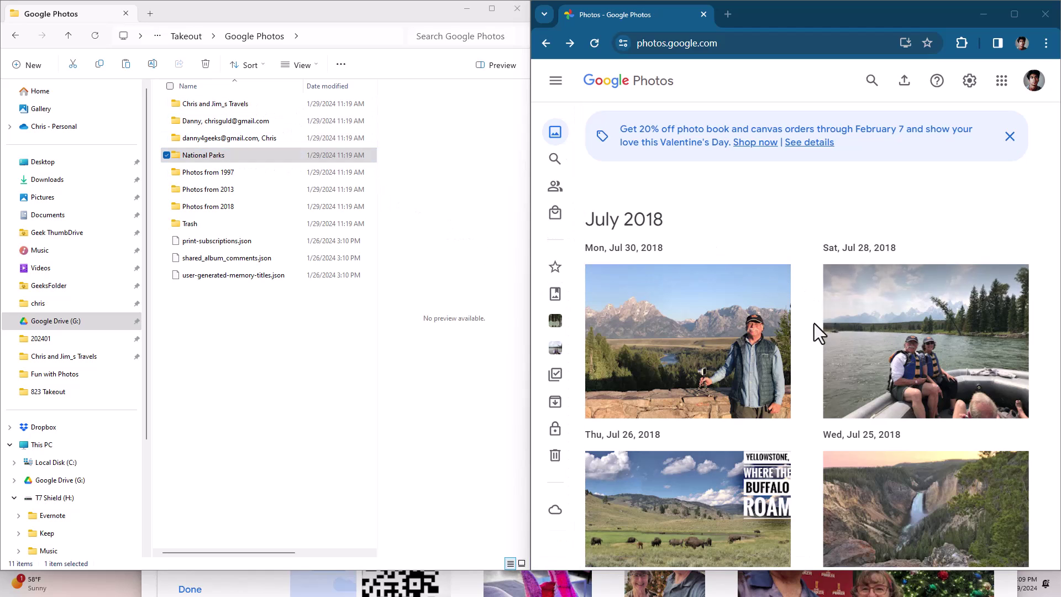
# - Open the National Parks album to review its photos, then return to the library
pyautogui.moveTo(557, 138)
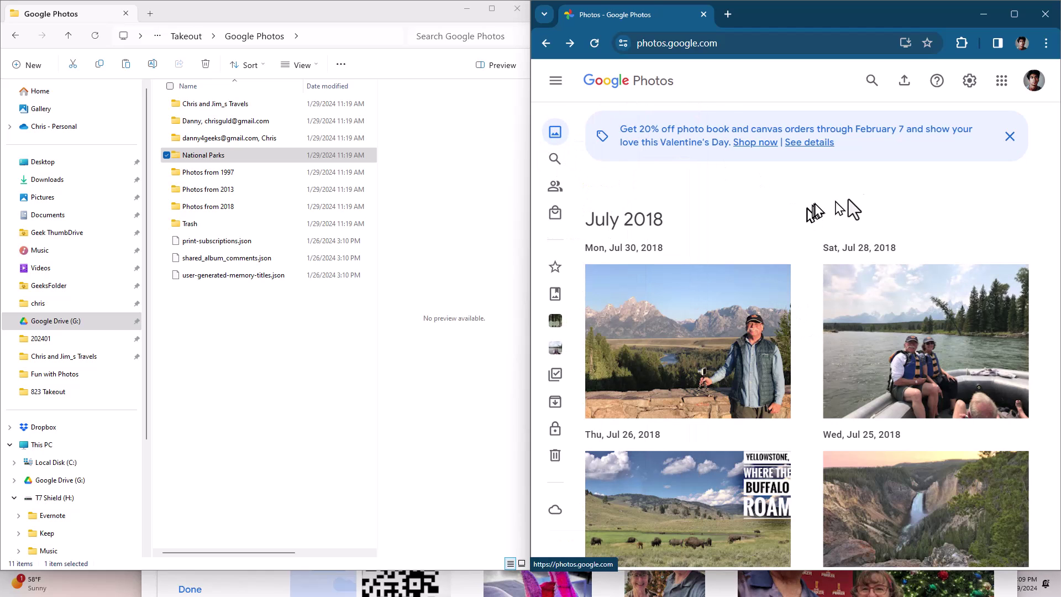
pyautogui.scroll(-8, 928, 180)
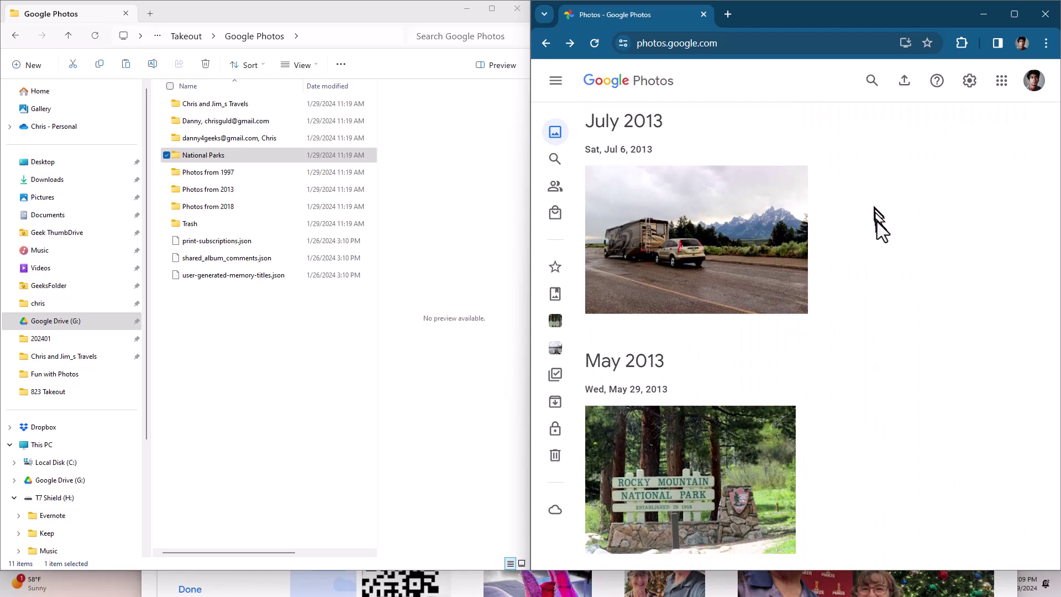
pyautogui.scroll(5, 871, 228)
pyautogui.scroll(3, 872, 241)
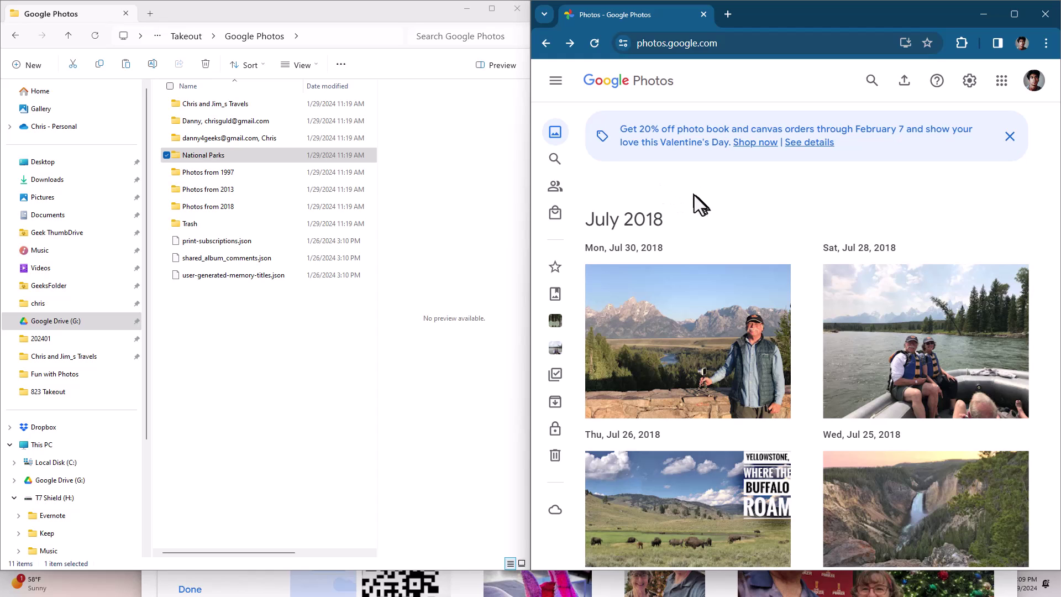
pyautogui.moveTo(550, 325)
pyautogui.click(608, 323)
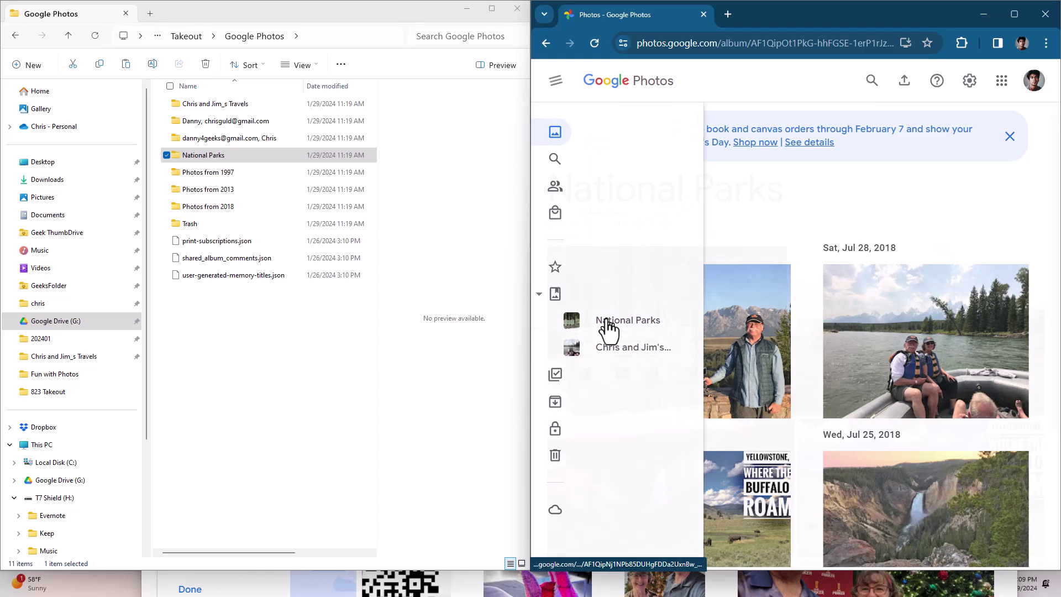
pyautogui.scroll(-4, 669, 332)
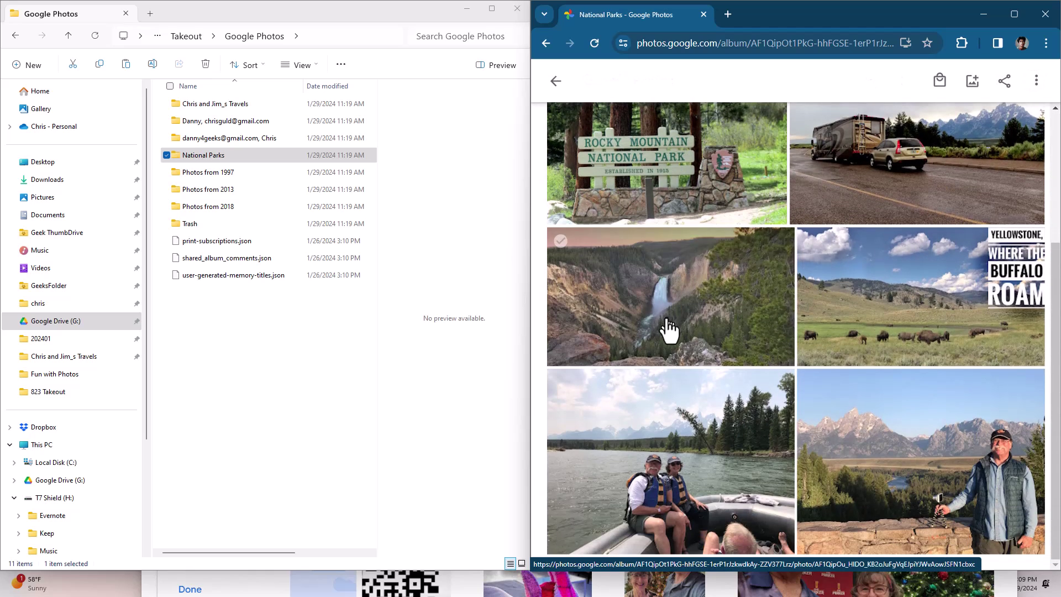
pyautogui.click(555, 81)
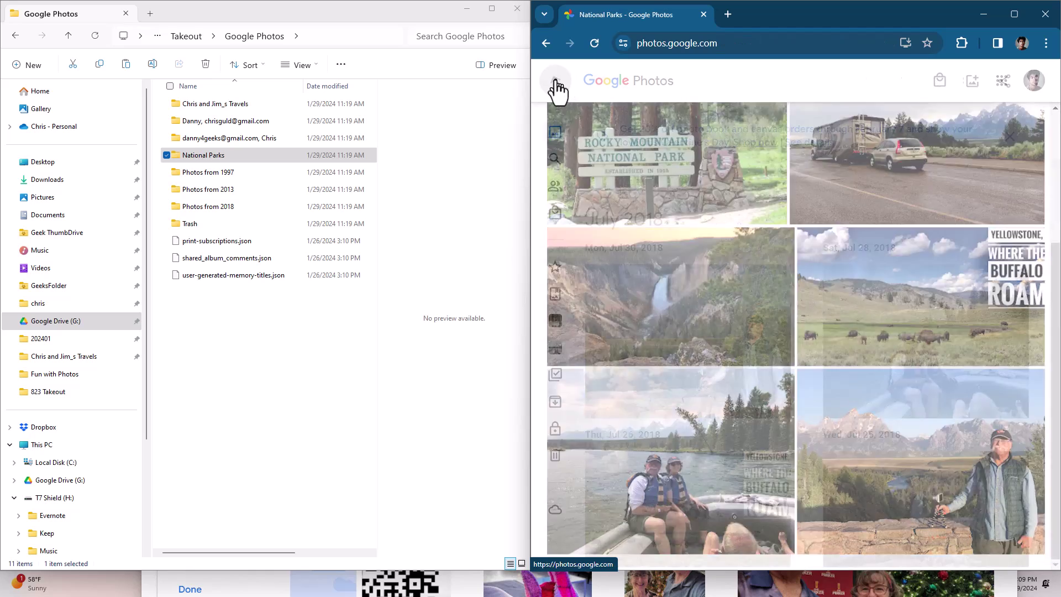
# - Review the Chris and Jim's Travels album's Jul 28 – 30, 2018 photos
pyautogui.moveTo(600, 285)
pyautogui.click(594, 349)
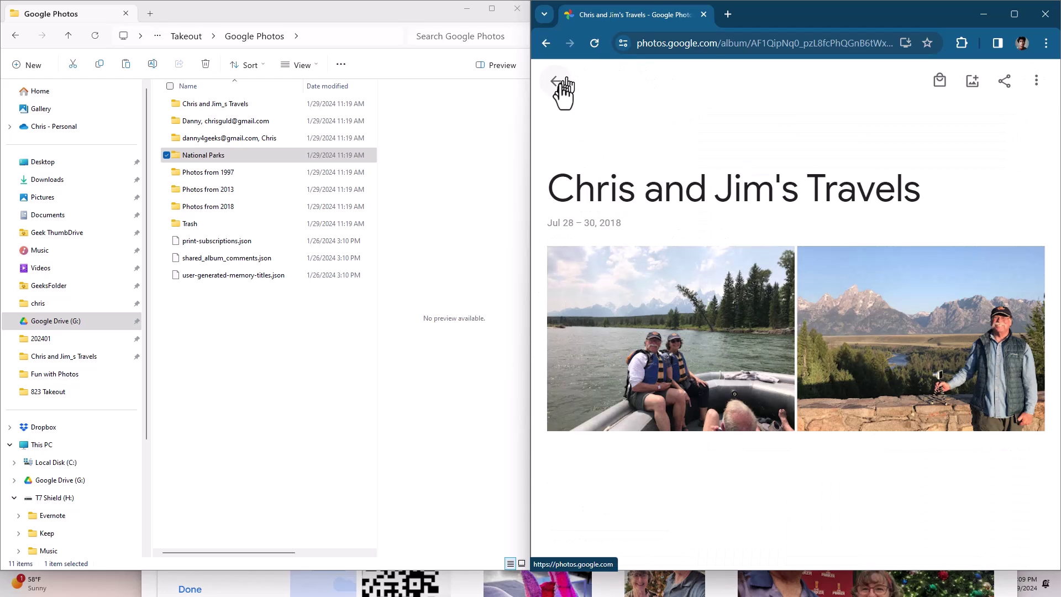
pyautogui.click(565, 80)
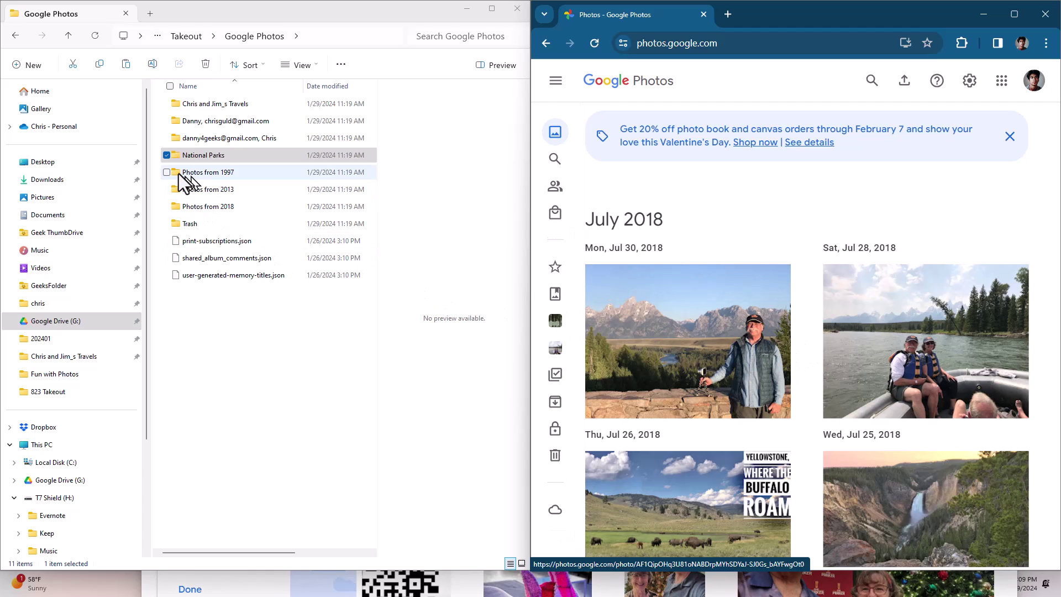
# - Upload the Photos from 1997, 2013 and 2018 folders into the library
pyautogui.moveTo(556, 210)
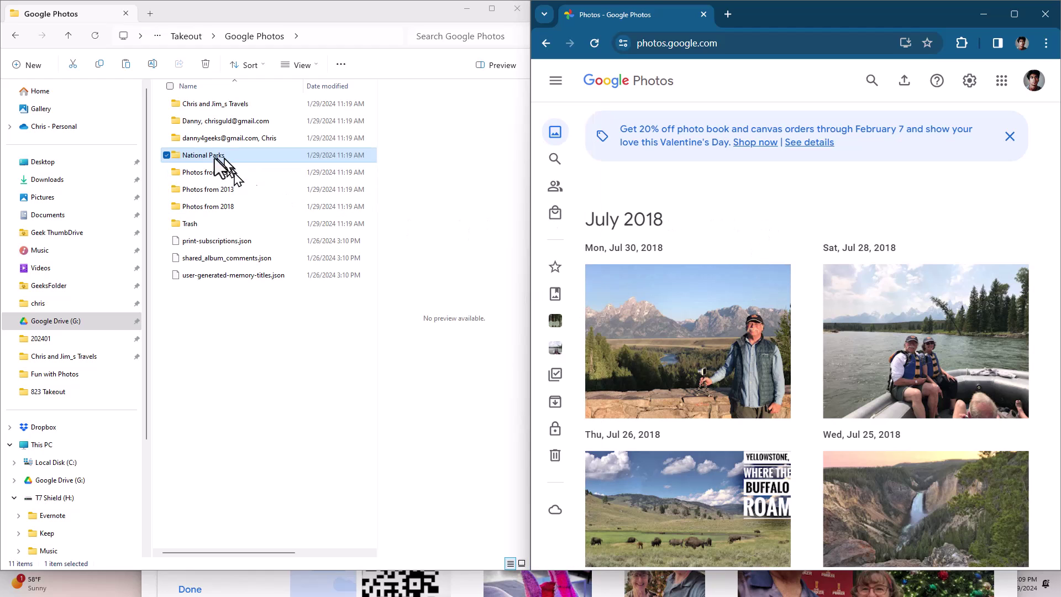
pyautogui.moveTo(177, 172); pyautogui.dragTo(784, 275)
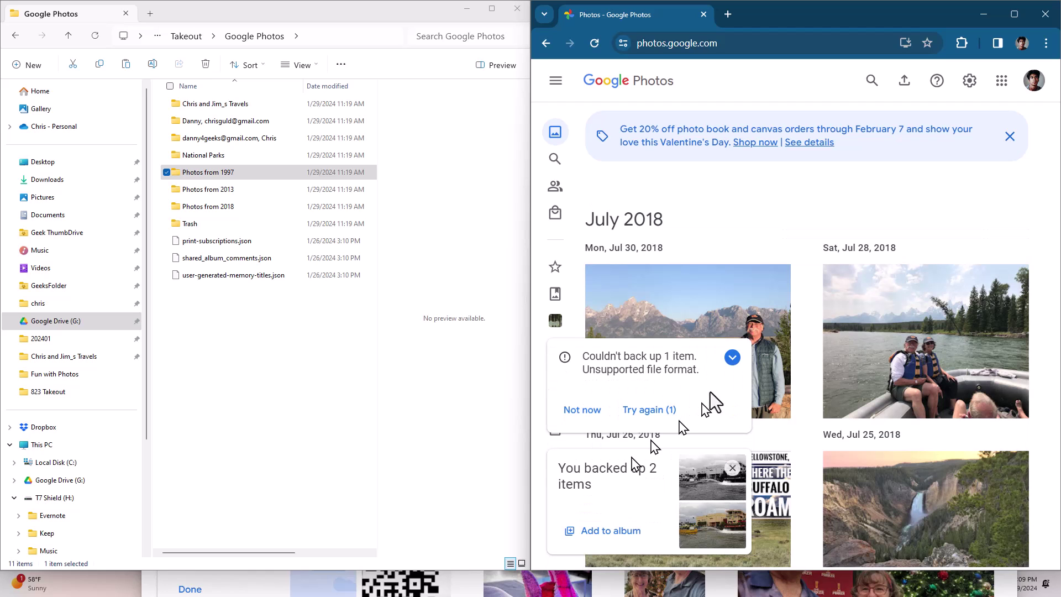
pyautogui.click(732, 468)
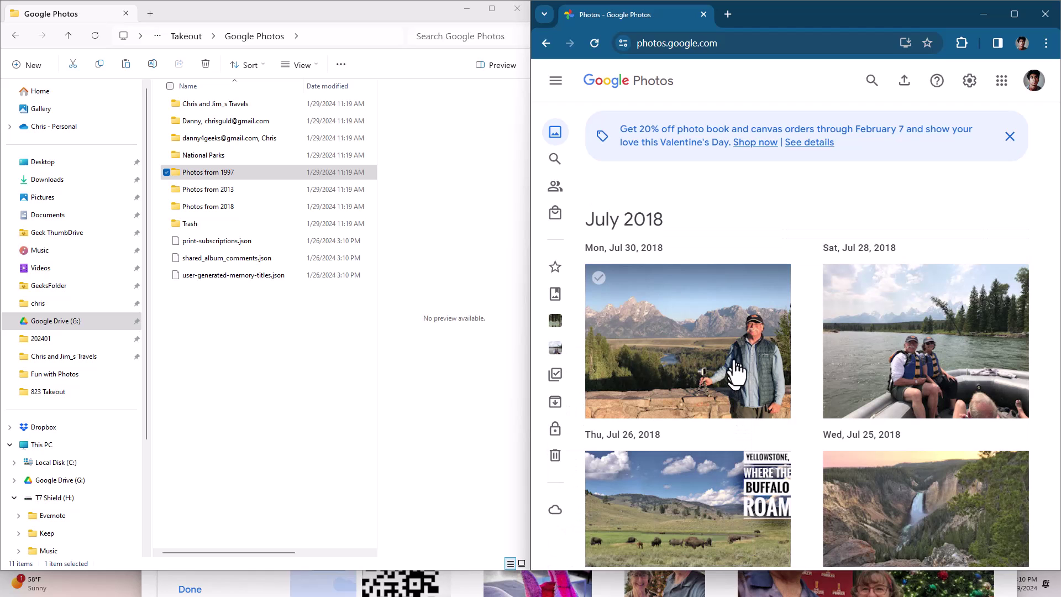
pyautogui.moveTo(204, 189); pyautogui.dragTo(840, 323)
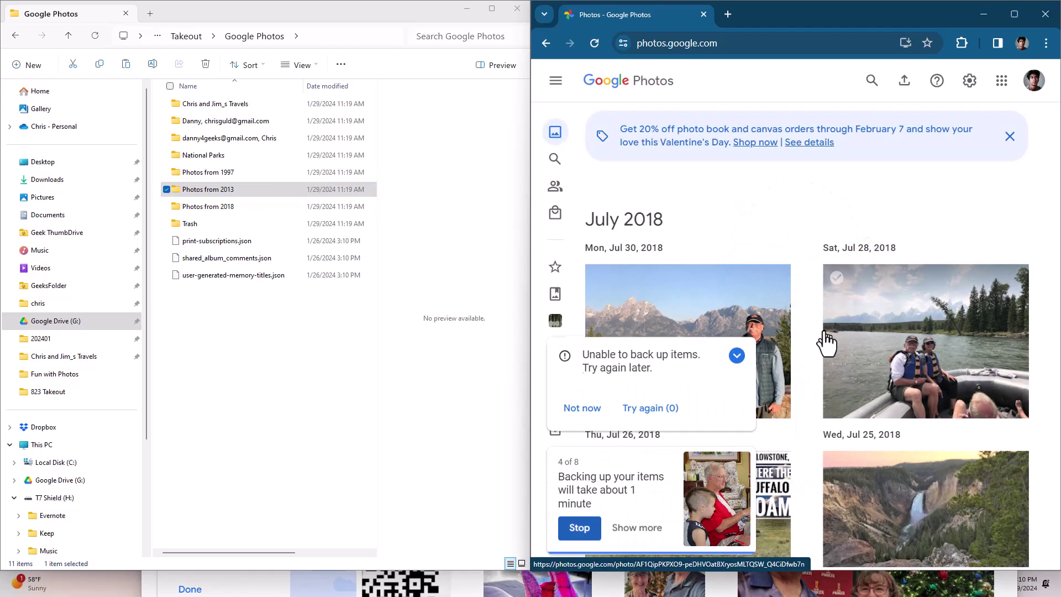
pyautogui.moveTo(208, 209); pyautogui.dragTo(839, 341)
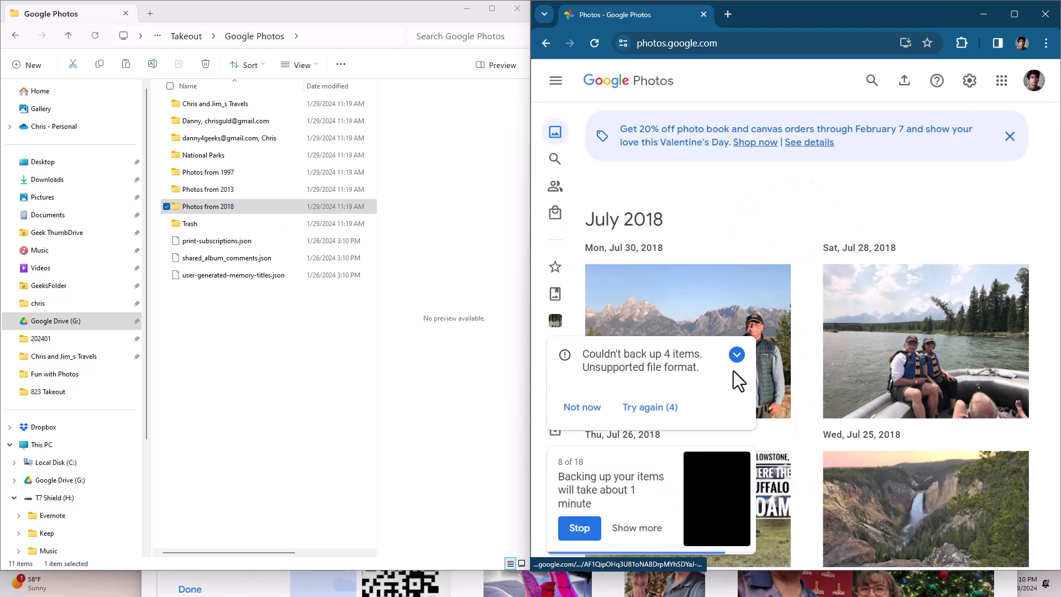
# - Review the 9 failed JSON files and clear the backup notification cards
pyautogui.click(736, 354)
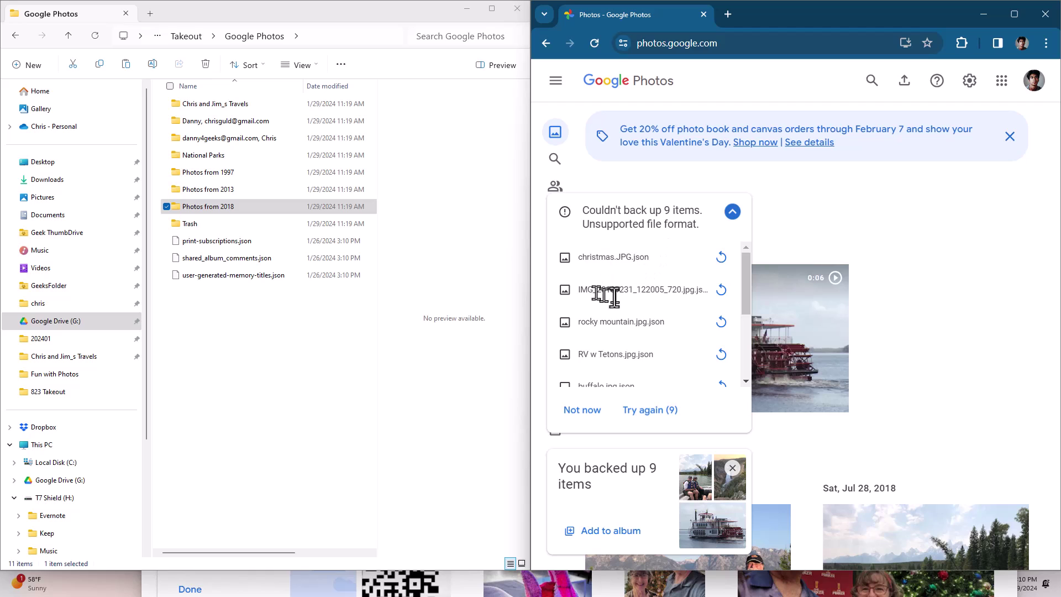
pyautogui.click(733, 212)
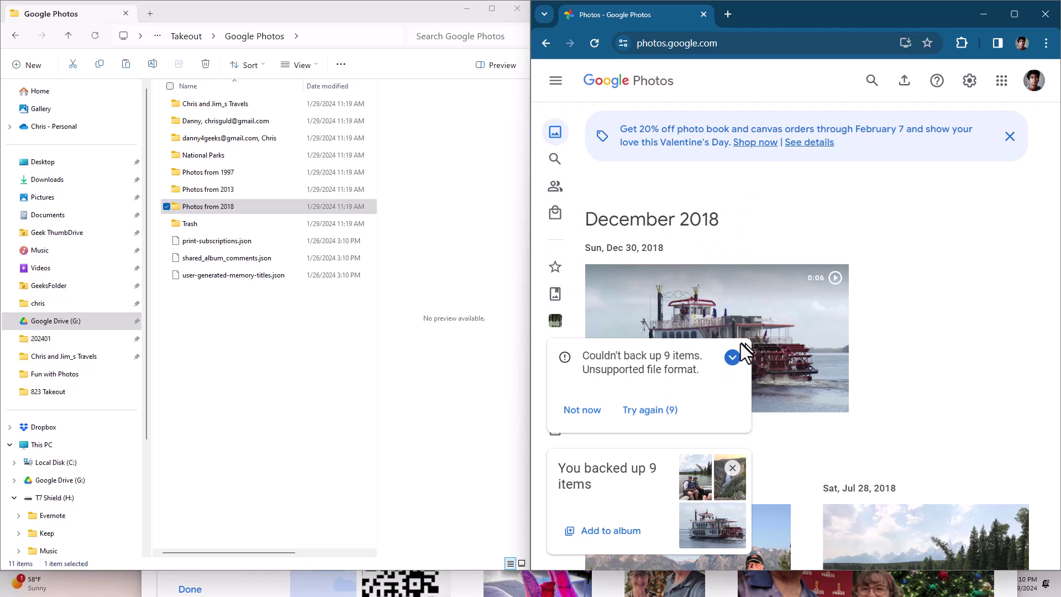
pyautogui.click(732, 468)
pyautogui.scroll(-5, 843, 390)
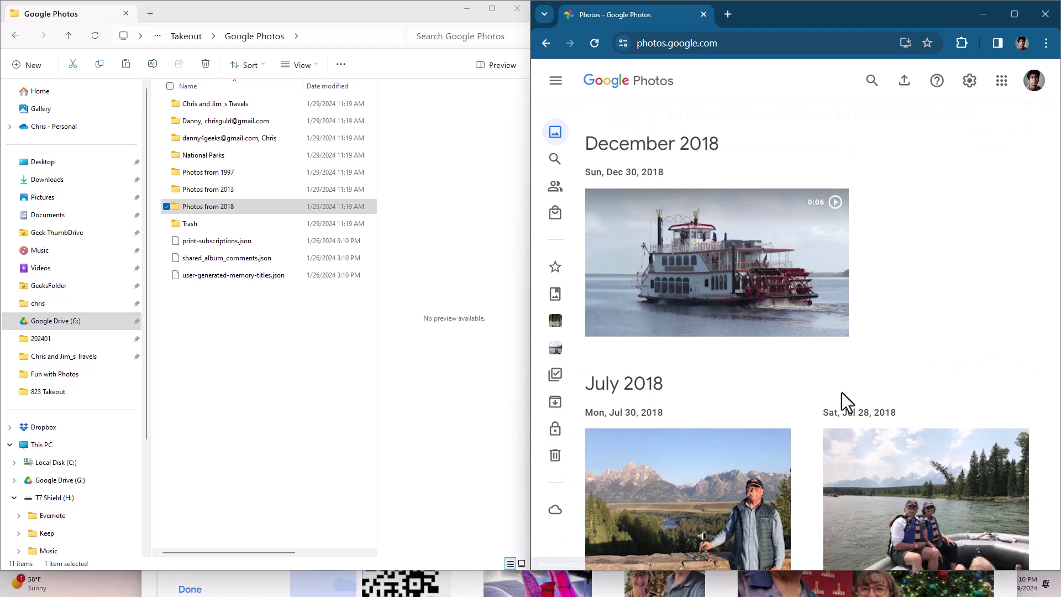
pyautogui.moveTo(559, 149)
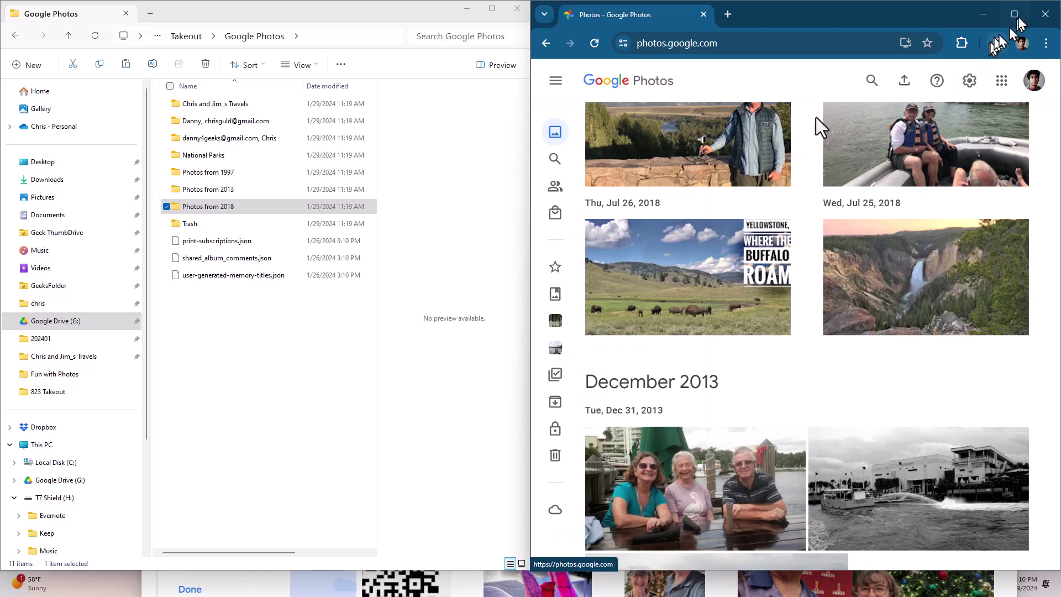
# - Maximize Chrome, browse the restored timeline, and check the National Parks album's photos
pyautogui.press('super+Up')
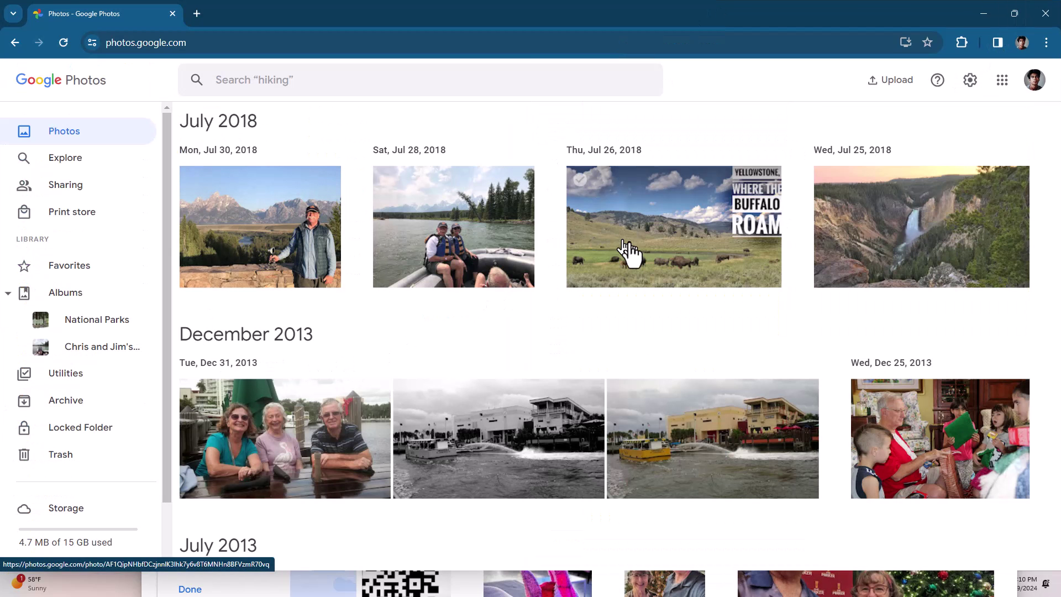
pyautogui.scroll(-4, 579, 343)
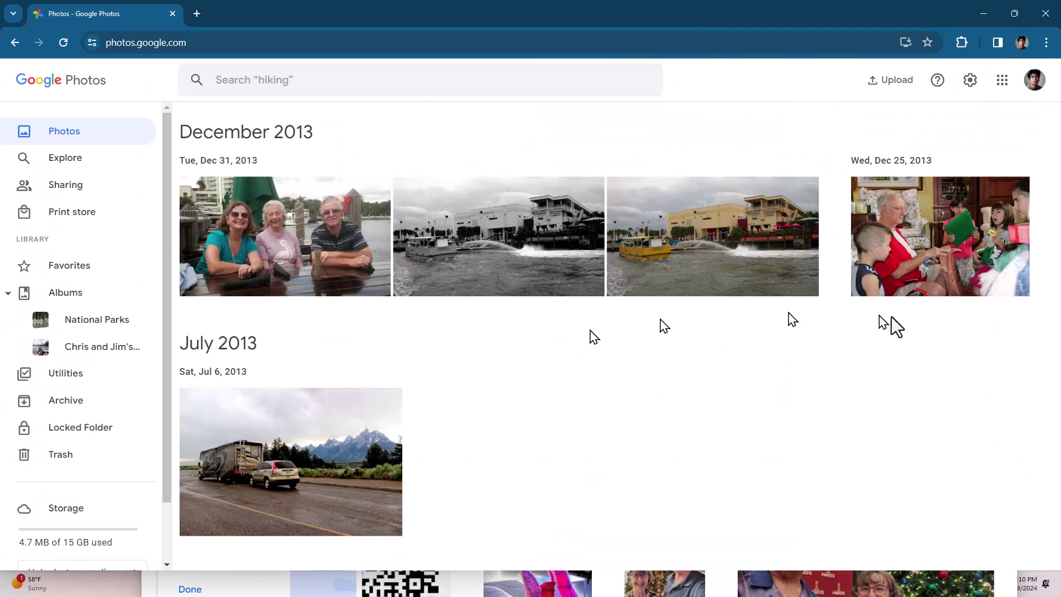
pyautogui.scroll(-4, 409, 434)
pyautogui.scroll(10, 495, 443)
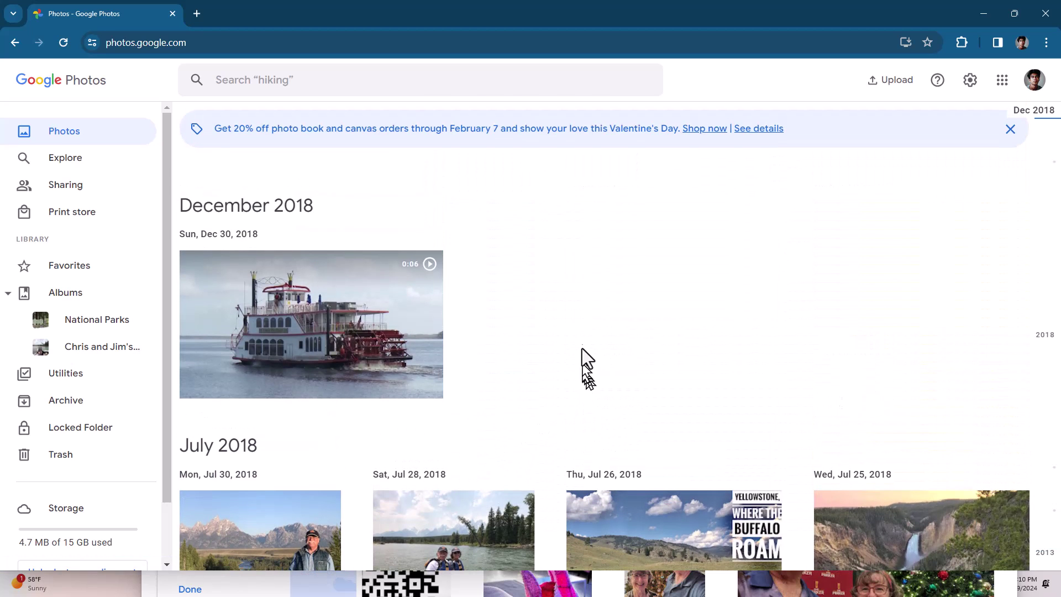
pyautogui.scroll(-5, 554, 284)
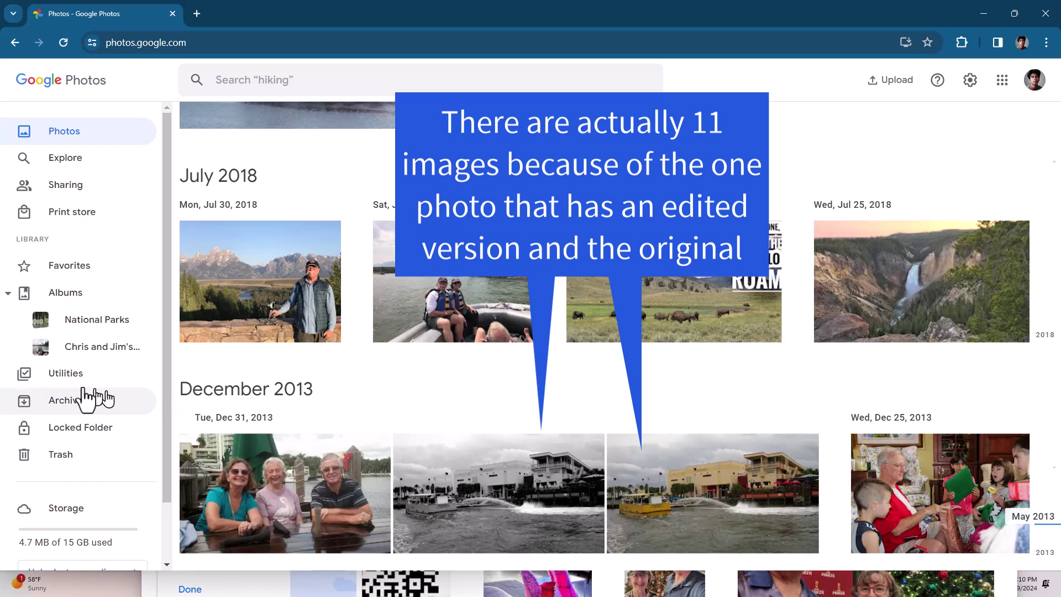
pyautogui.click(83, 321)
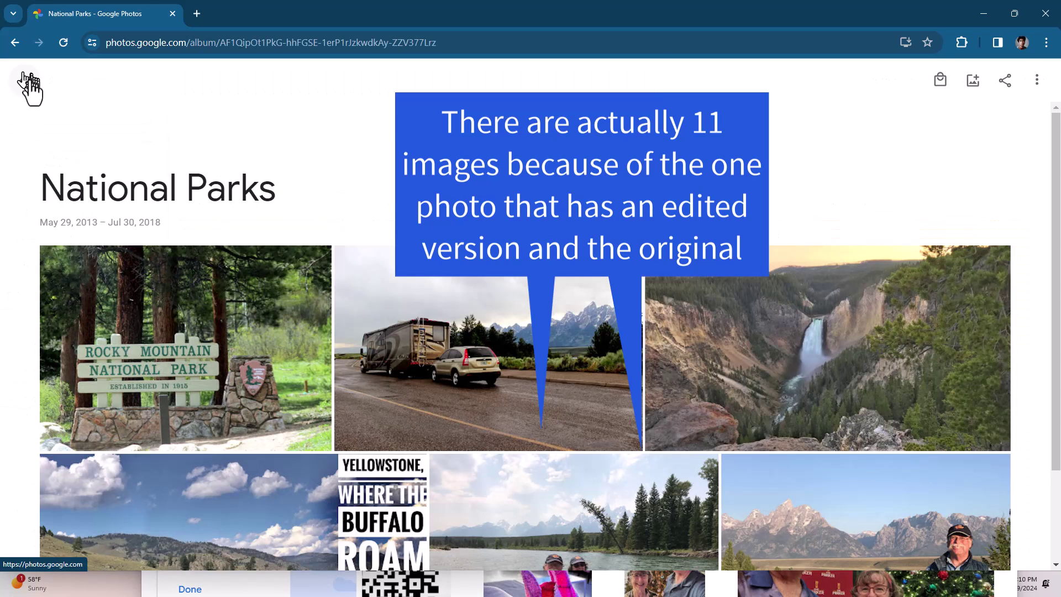
pyautogui.click(23, 83)
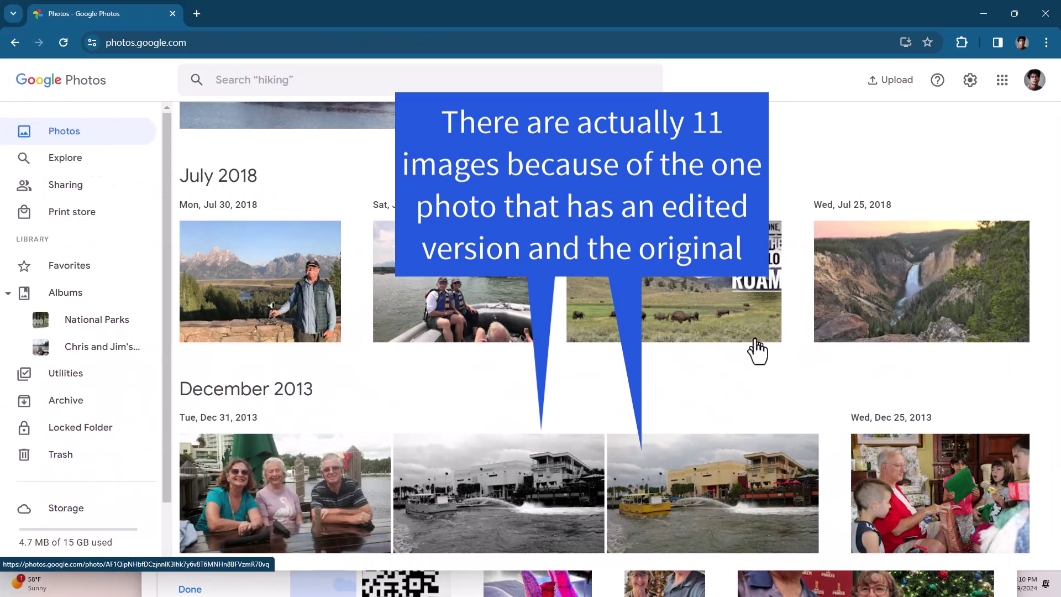